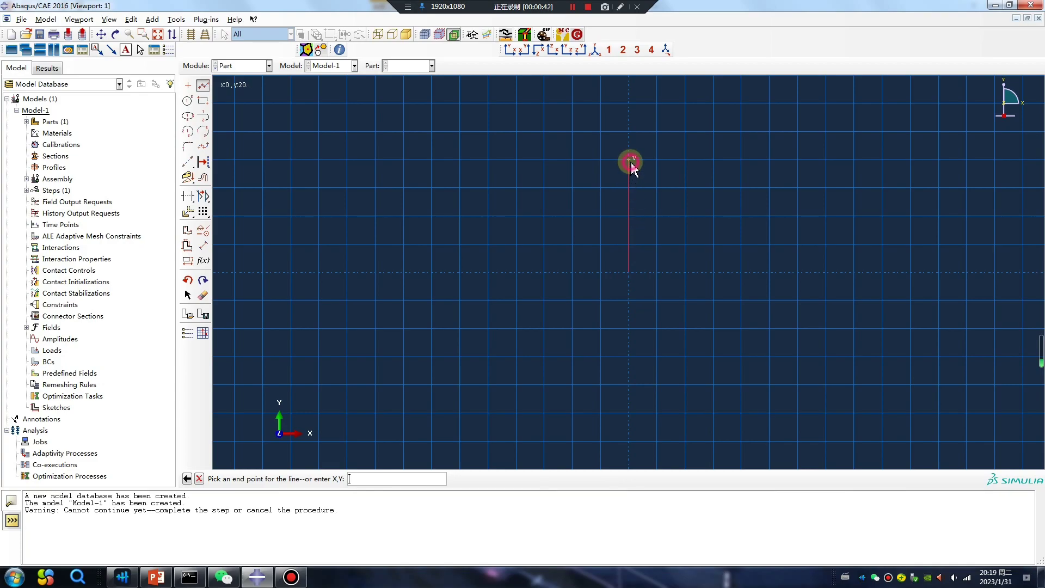
Sketch a vertical line for the wire from the origin up to X 0, Y 20
left_click(630, 162)
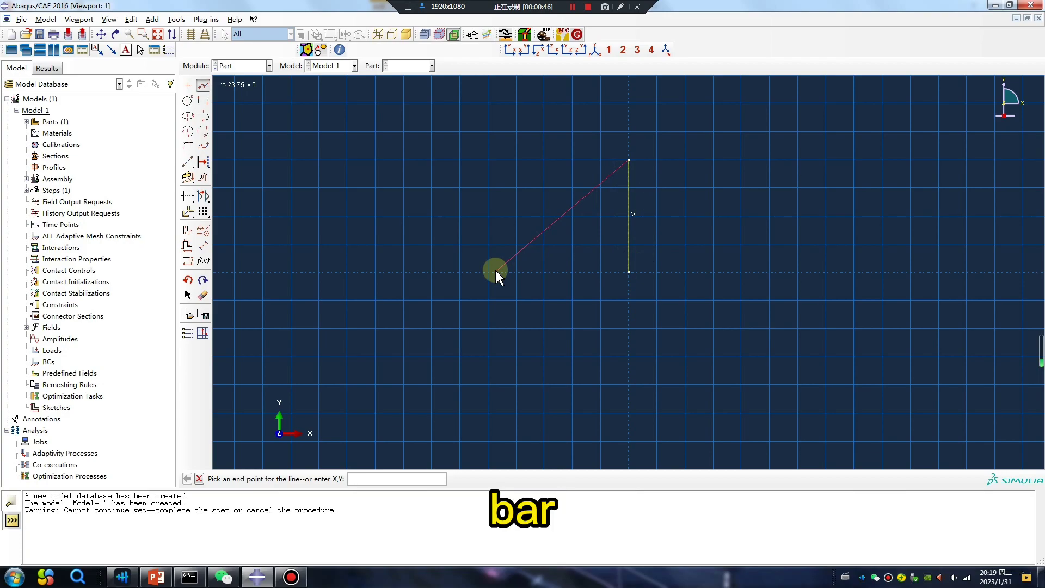
key("Escape")
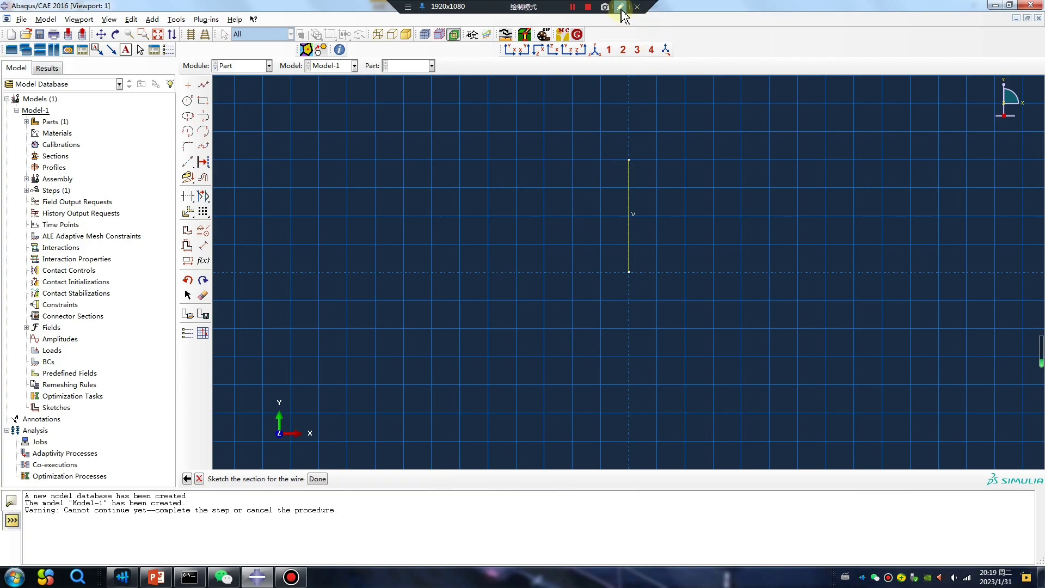
left_click(620, 7)
mouse_move(509, 287)
left_mouse_down()
mouse_move(504, 324)
mouse_move(463, 327)
mouse_move(571, 299)
left_mouse_up()
mouse_move(541, 217)
left_mouse_down()
mouse_move(612, 308)
mouse_move(682, 347)
mouse_move(723, 324)
left_mouse_up()
left_click_drag(744, 191, 742, 351)
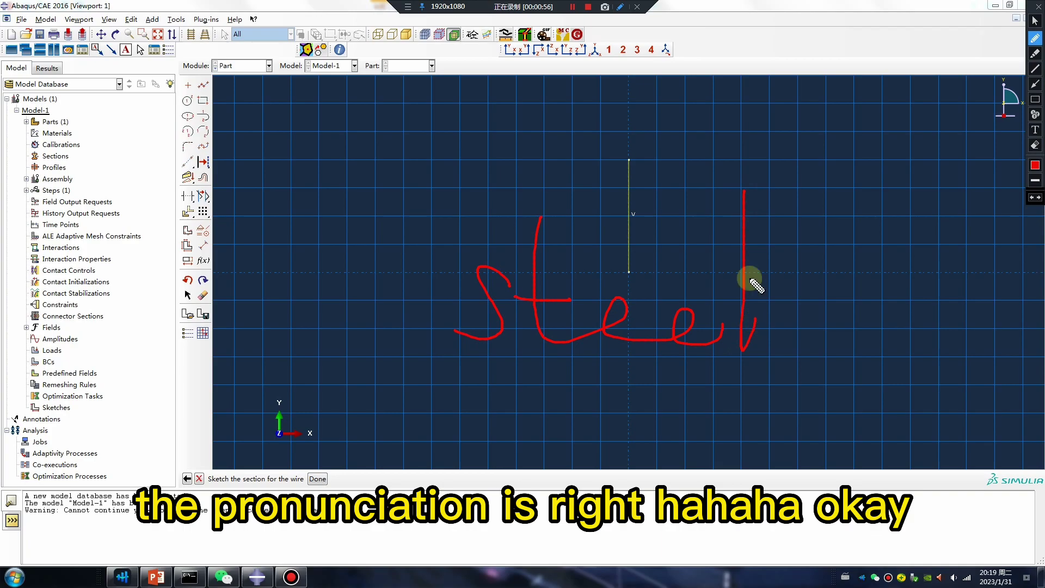
right_click(694, 291)
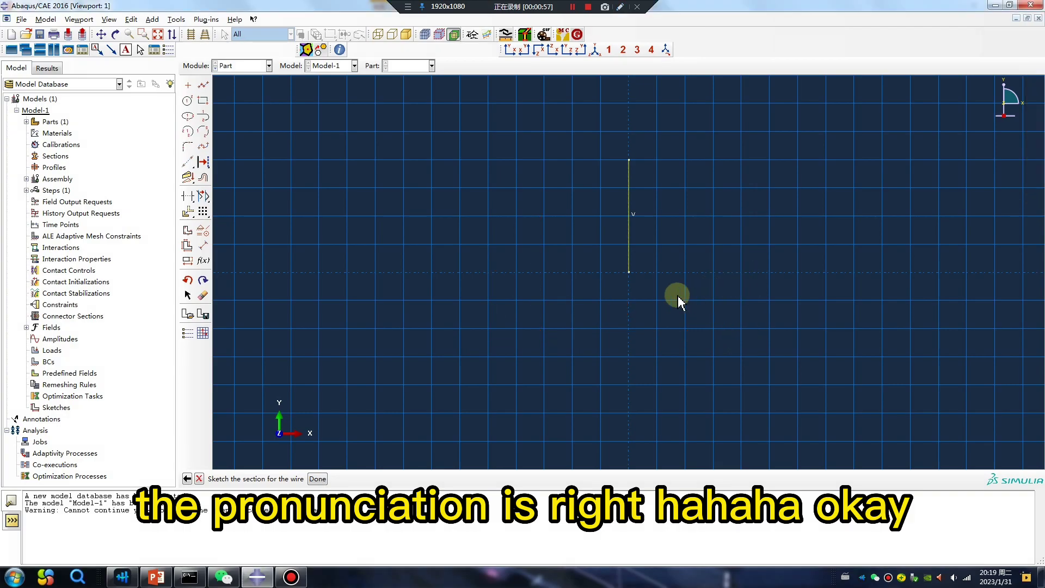
Finish the wire section sketch to create the part
middle_click(504, 323)
left_click(229, 66)
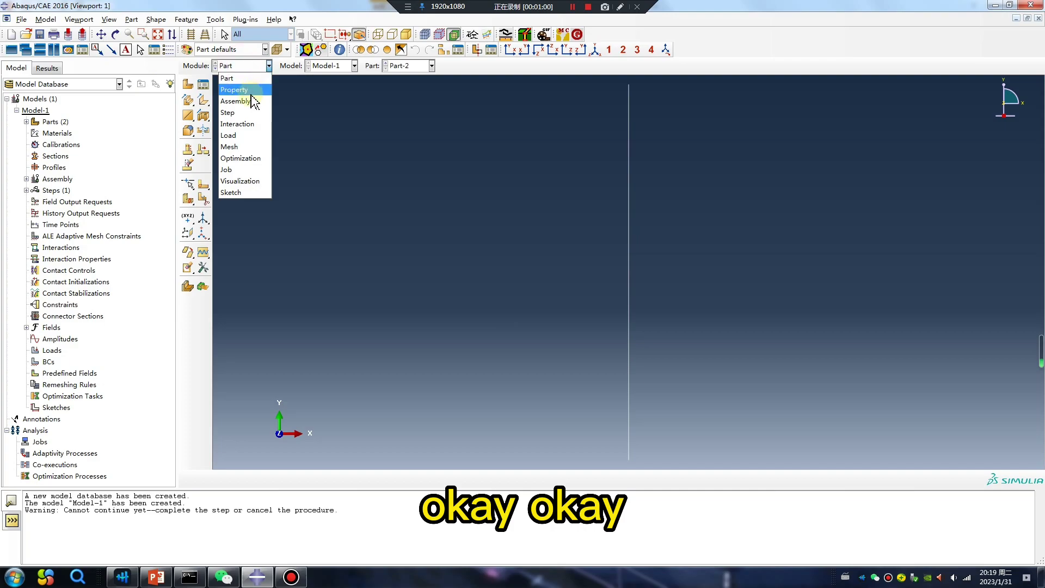
left_click(240, 101)
left_click(188, 84)
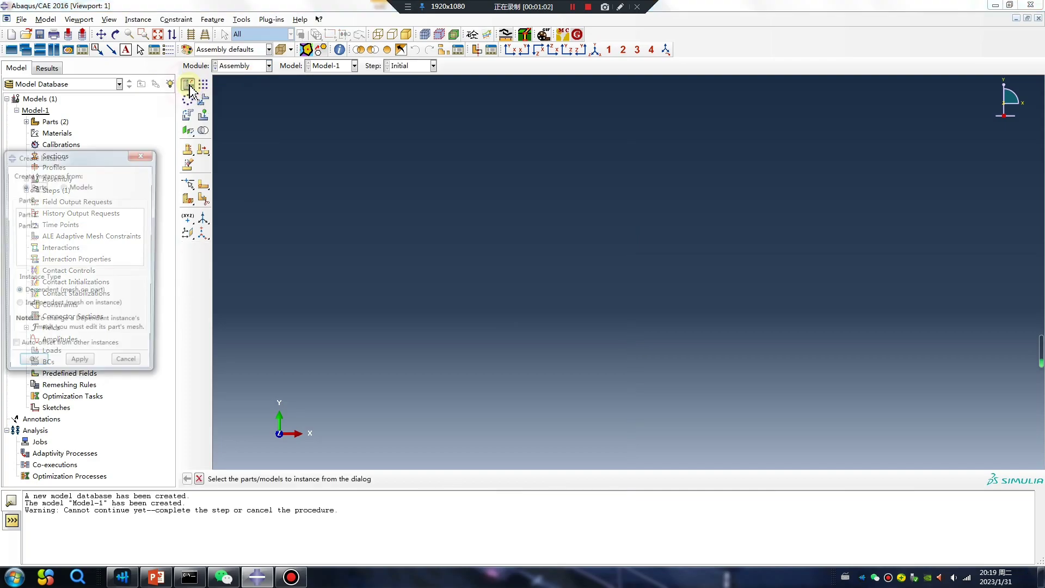
left_click(140, 157)
In the Mesh module, work on the wire part and assign it global seeds with an approximate size of 2
left_click(239, 66)
left_click(232, 147)
left_click(436, 65)
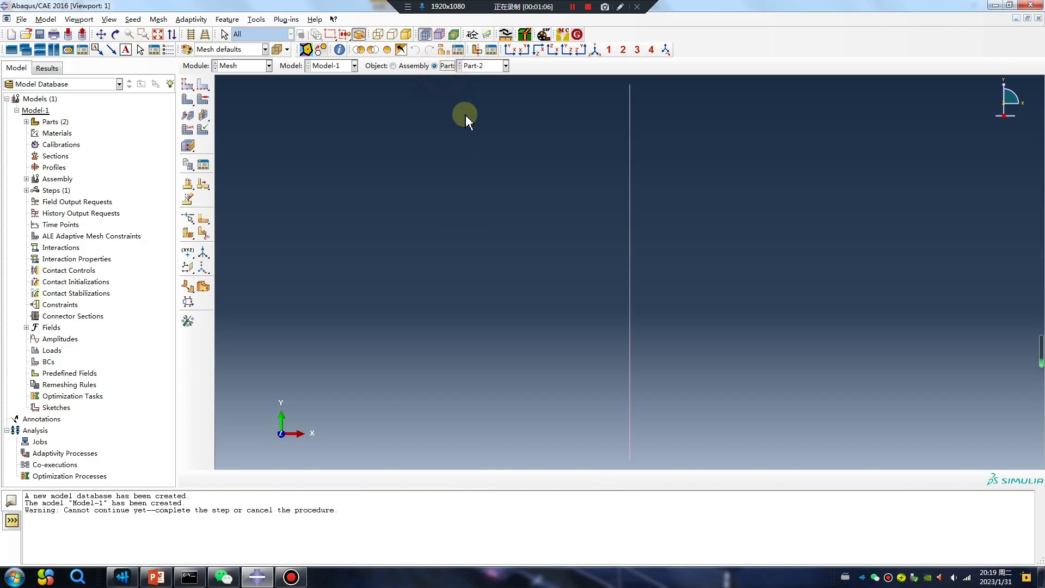
left_click(188, 84)
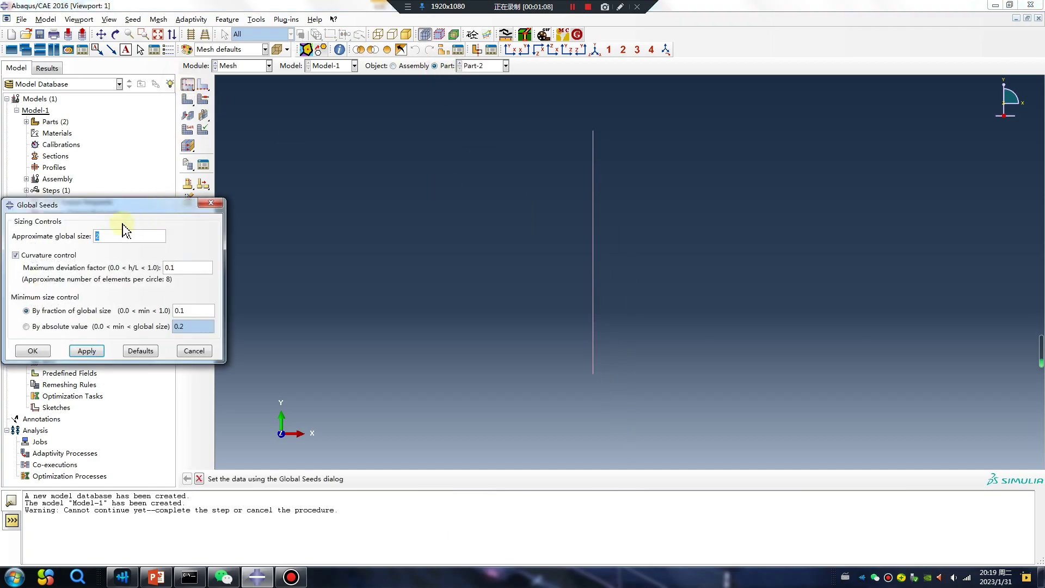
left_click(101, 347)
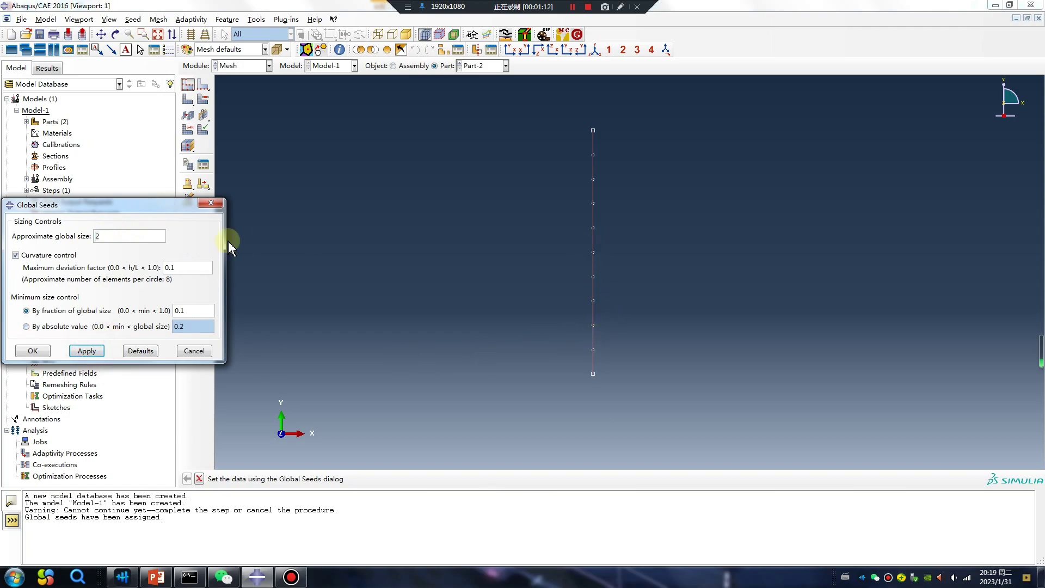
left_click(33, 350)
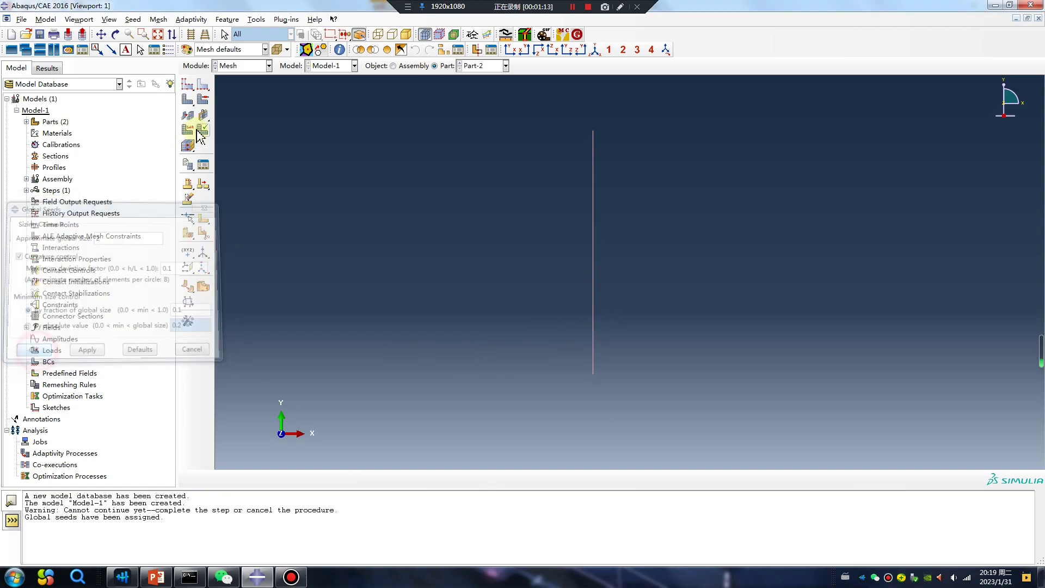
Seed the wire's edge by number with 10 elements, not allowing the element count to change, and mesh the part
left_click(203, 86)
left_click_drag(682, 409, 516, 100)
middle_click(463, 276)
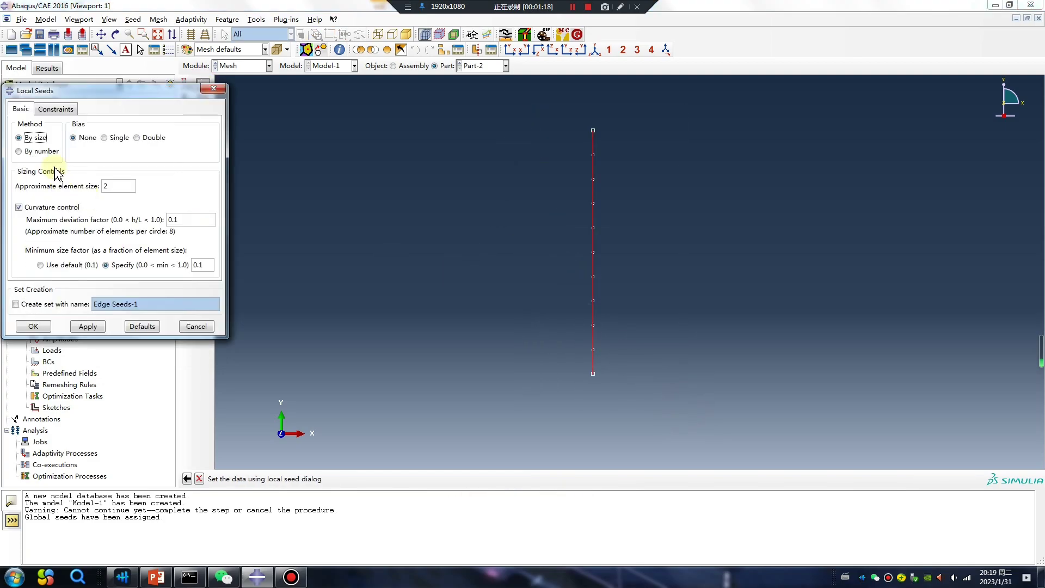
left_click(20, 152)
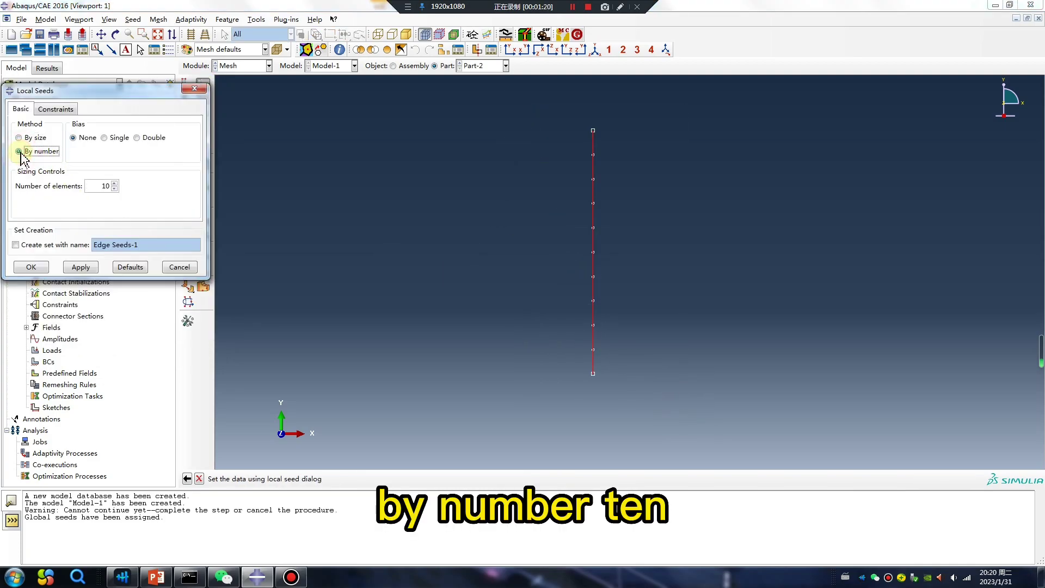
double_click(92, 183)
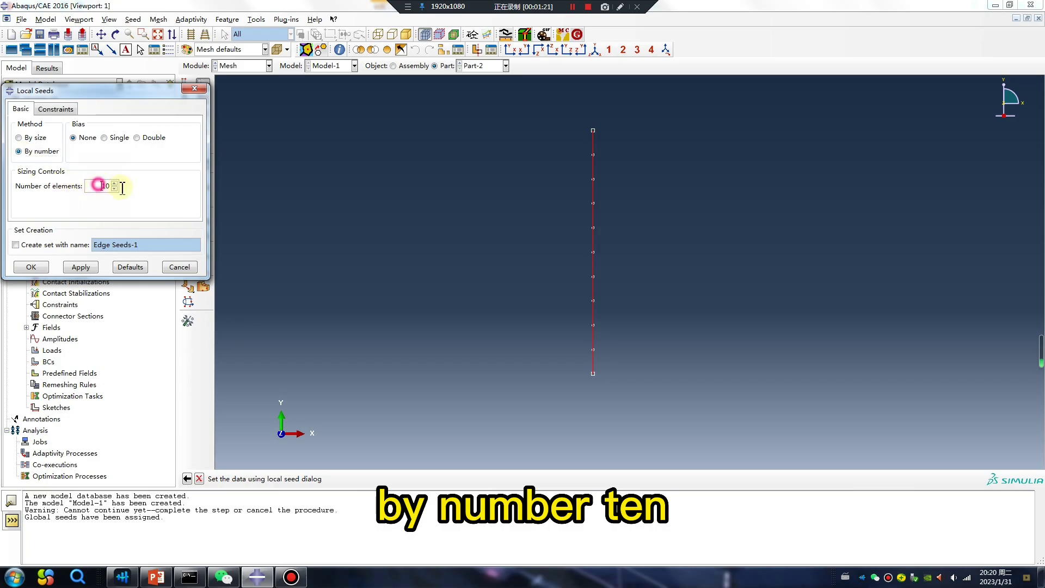
left_click(65, 110)
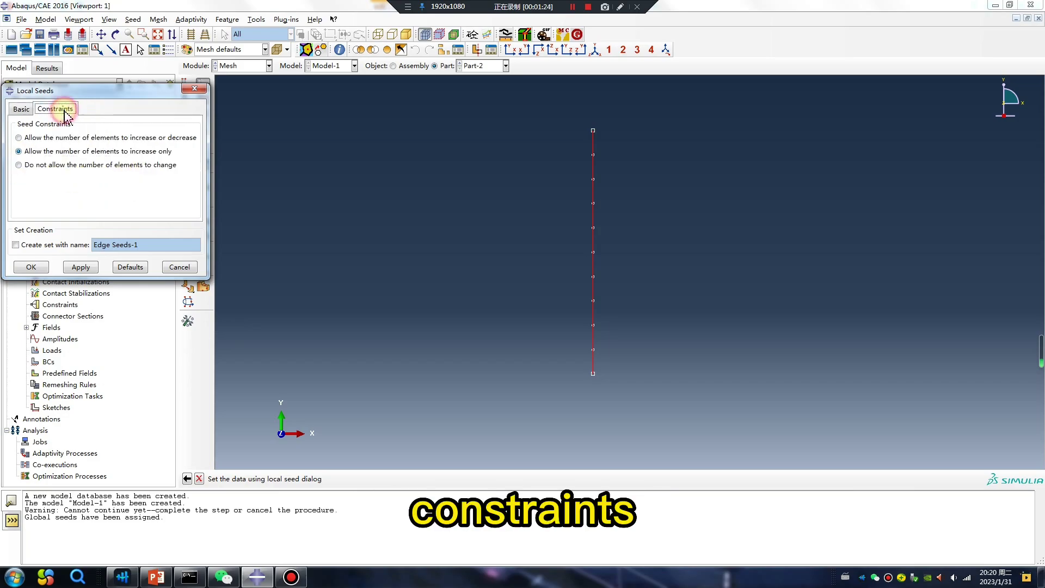
left_click(21, 165)
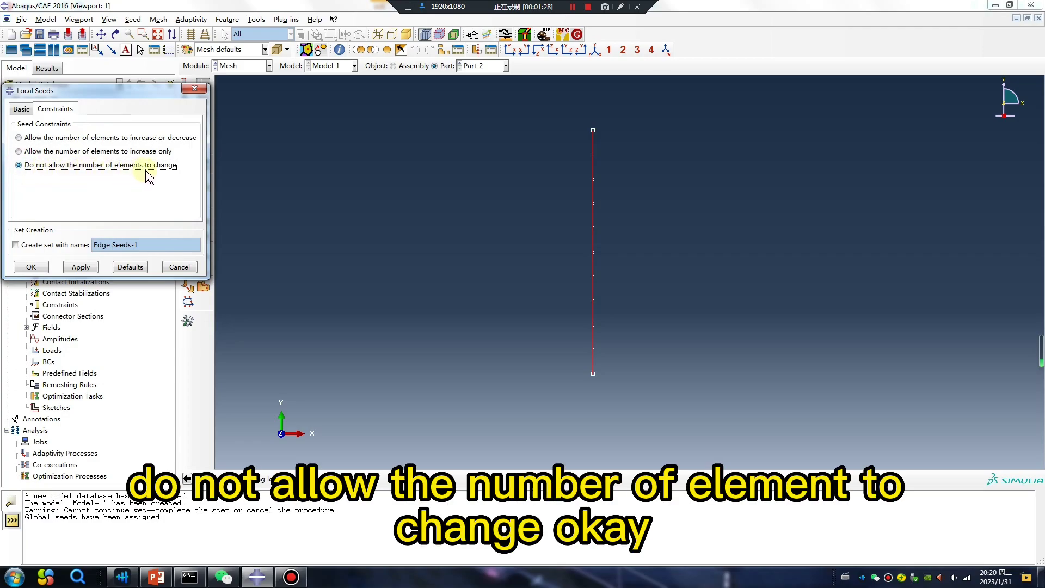
left_click(31, 267)
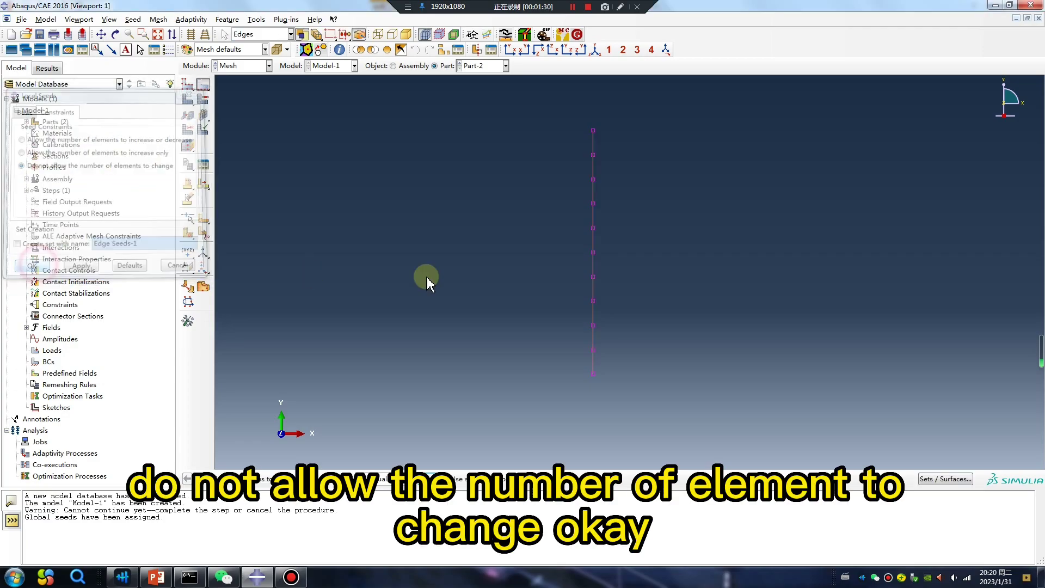
left_click(188, 99)
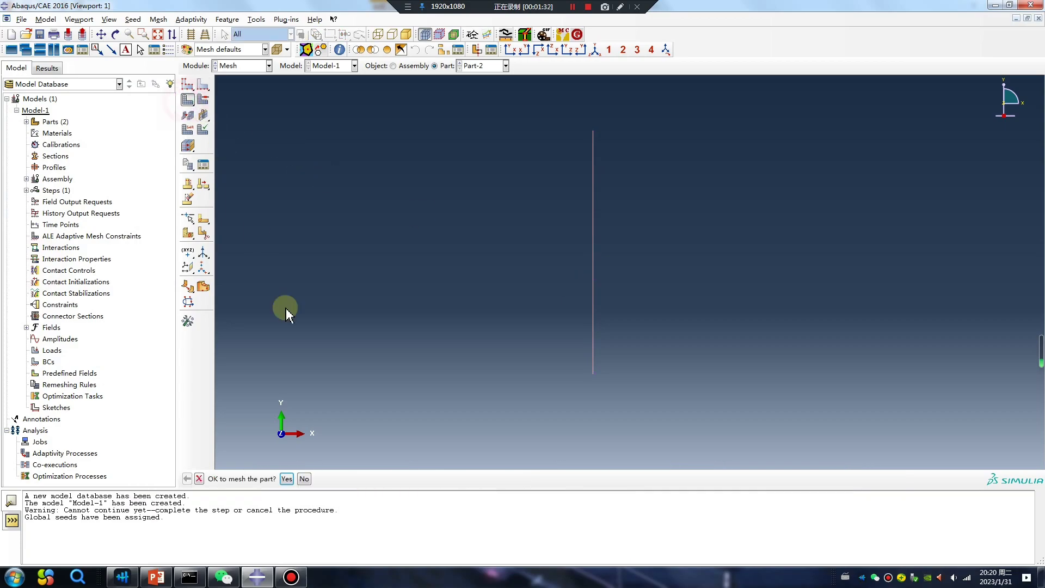
left_click(287, 479)
Switch to Part-1 and assign global seeds to the cube with an approximate size of 1
left_click(487, 66)
left_click(474, 78)
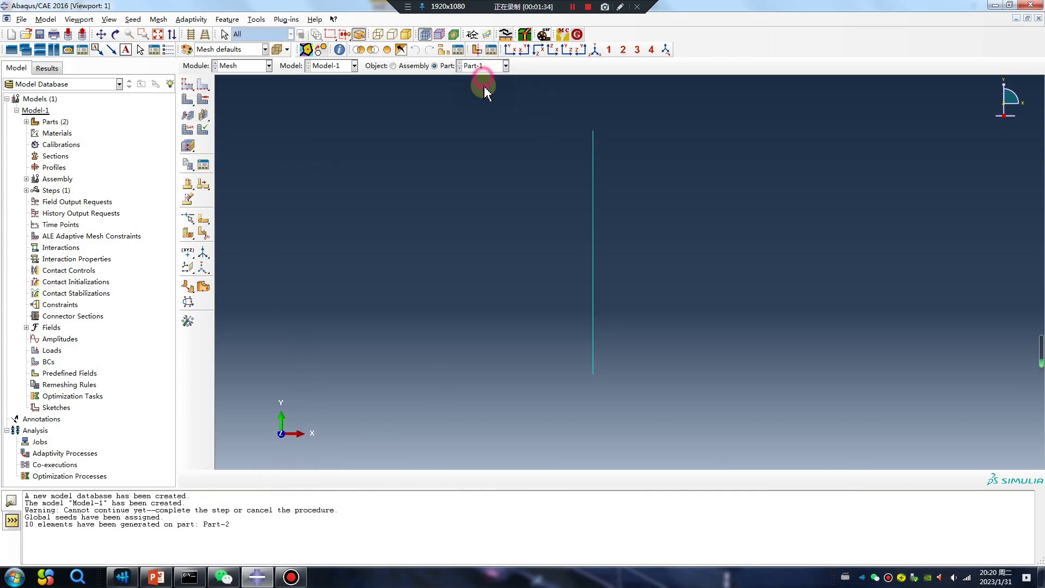
left_click(188, 84)
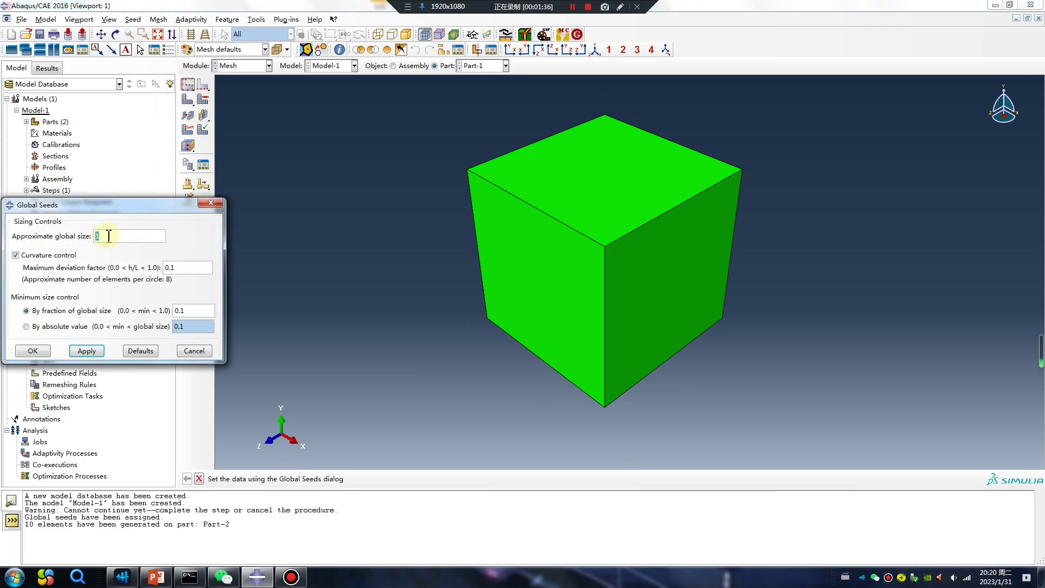
left_click(97, 355)
left_click(41, 350)
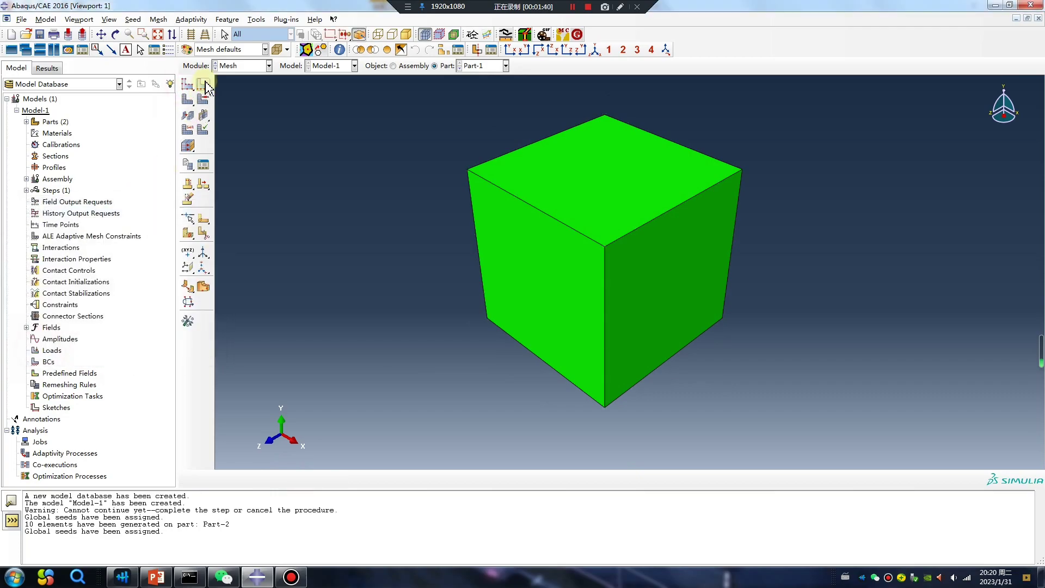
Seed the cube's front vertical edge by number with 5 elements, not allowing the count to change, and mesh the cube
left_click(203, 83)
left_click(605, 291)
middle_click(436, 376)
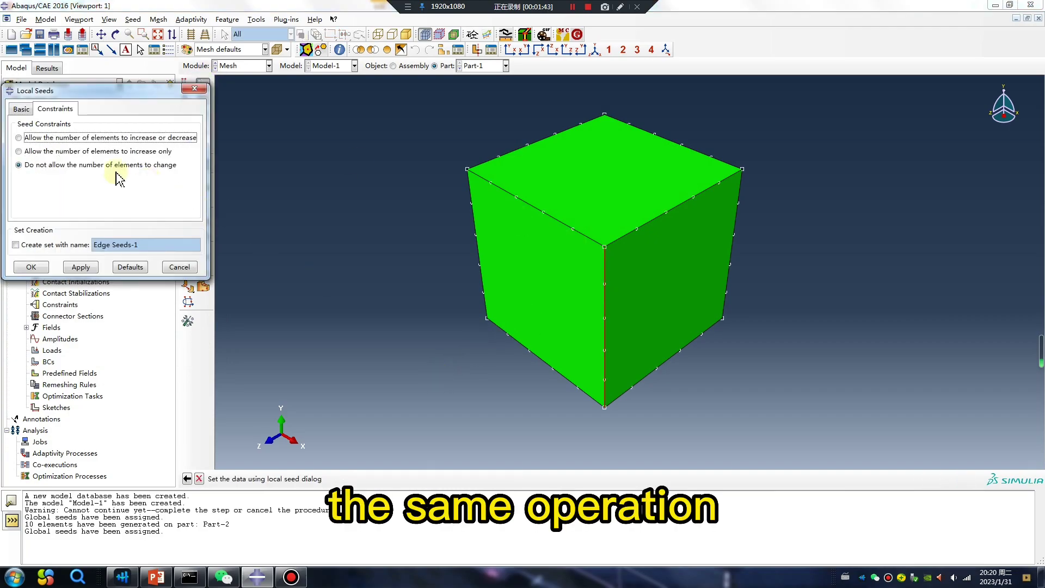
left_click(20, 108)
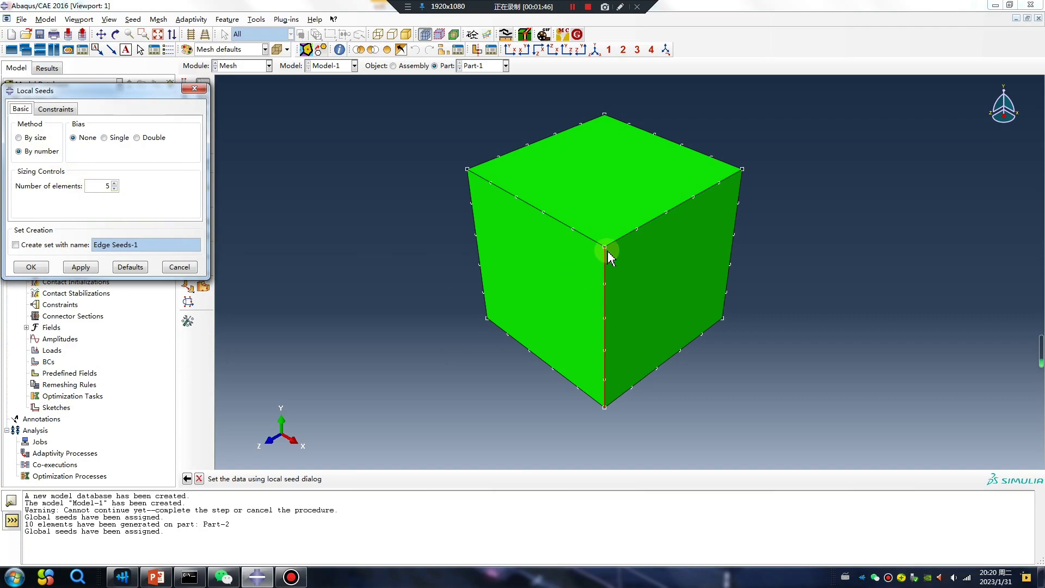
left_click(59, 109)
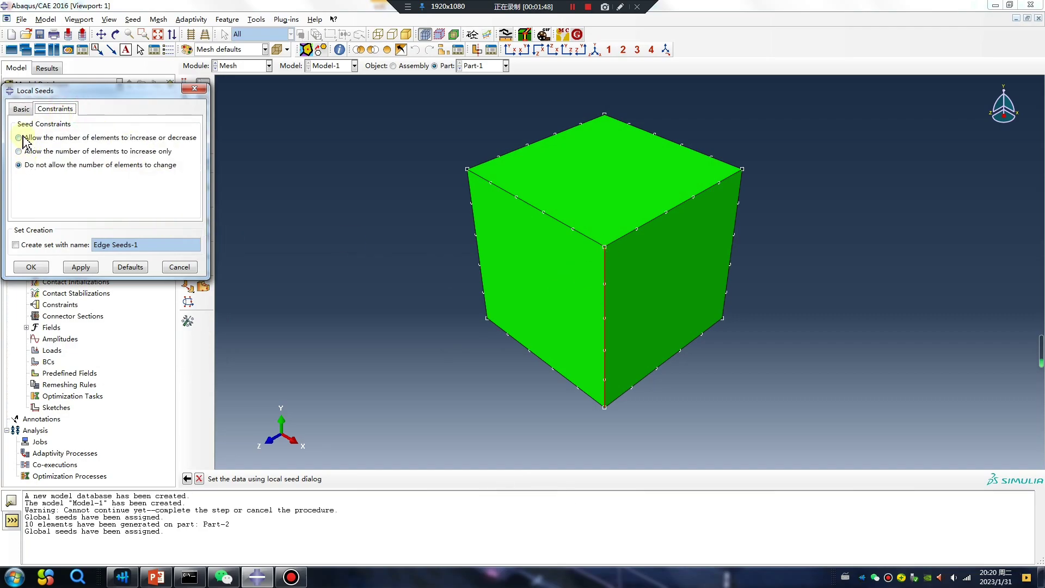
left_click(18, 110)
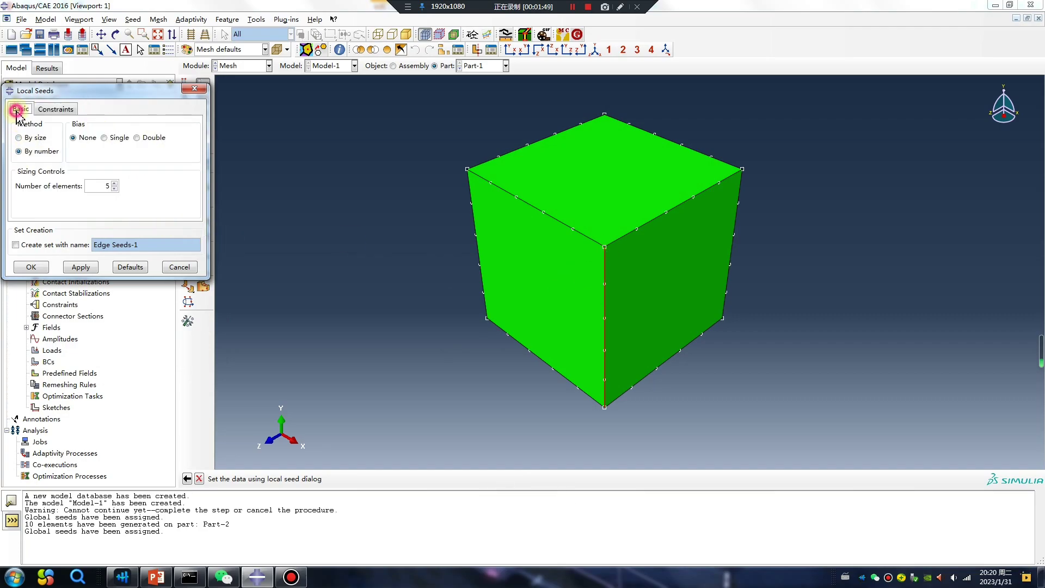
left_click(31, 267)
left_click(187, 130)
middle_click(313, 233)
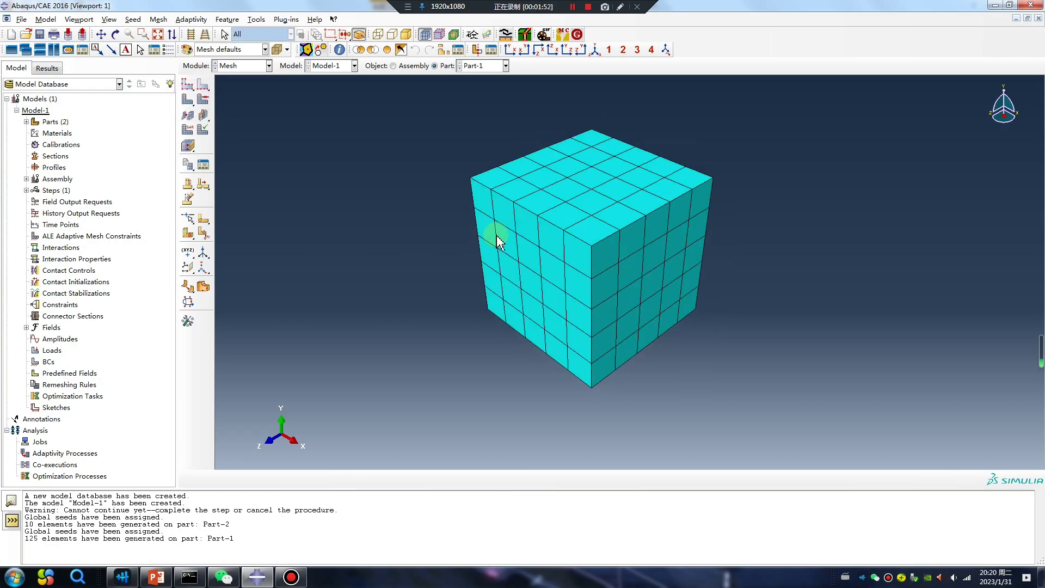
Create a mesh part named Part-1-mesh-1 from the meshed cube
left_click_drag(713, 289, 599, 230, "ctrl+alt")
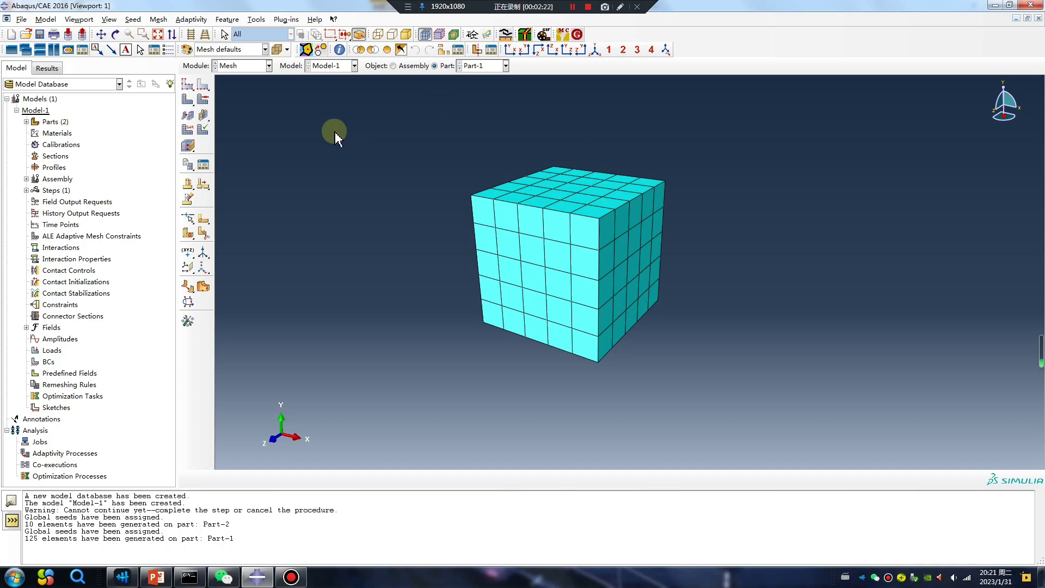
left_click(159, 20)
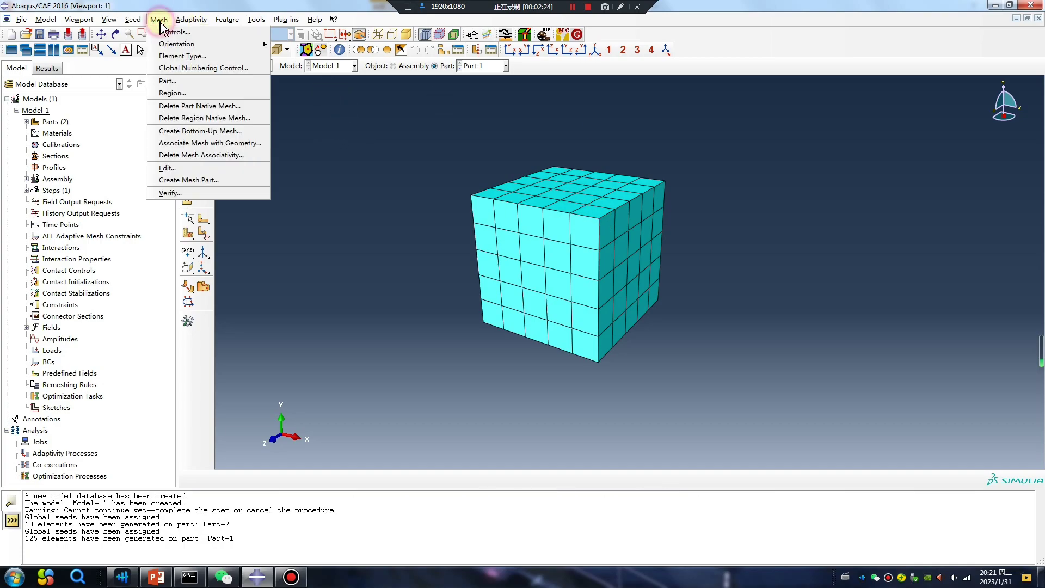
left_click(226, 181)
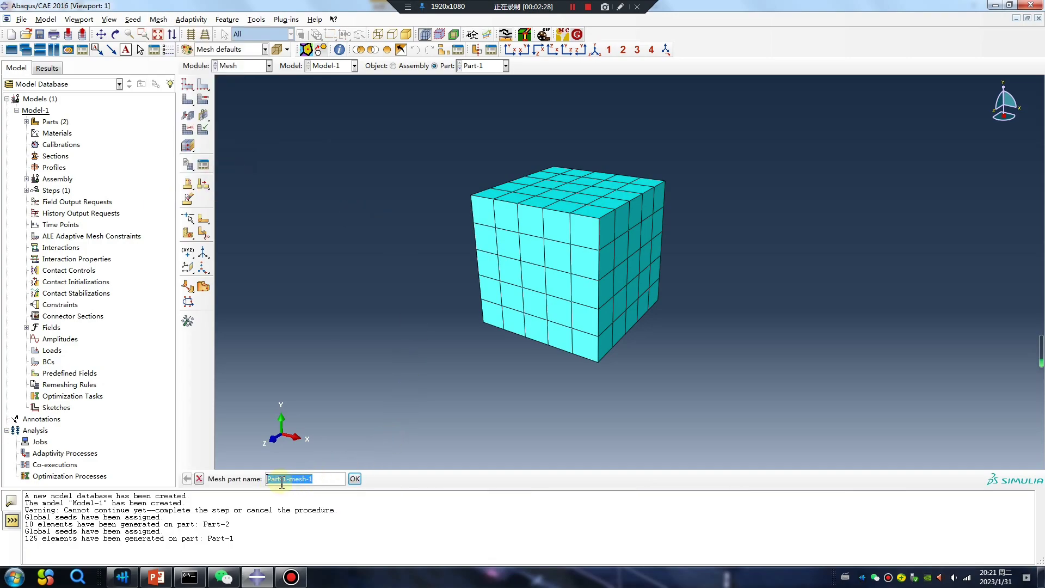
left_click(355, 479)
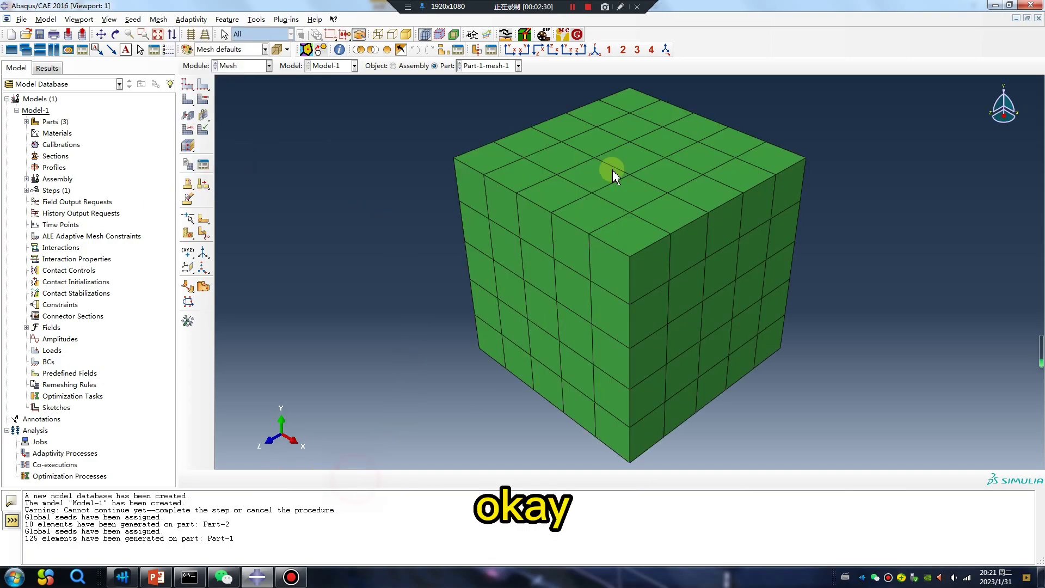
Return to Part-1 and create a second mesh part from it named Part-1-mesh-2
left_click(493, 65)
left_click(486, 78)
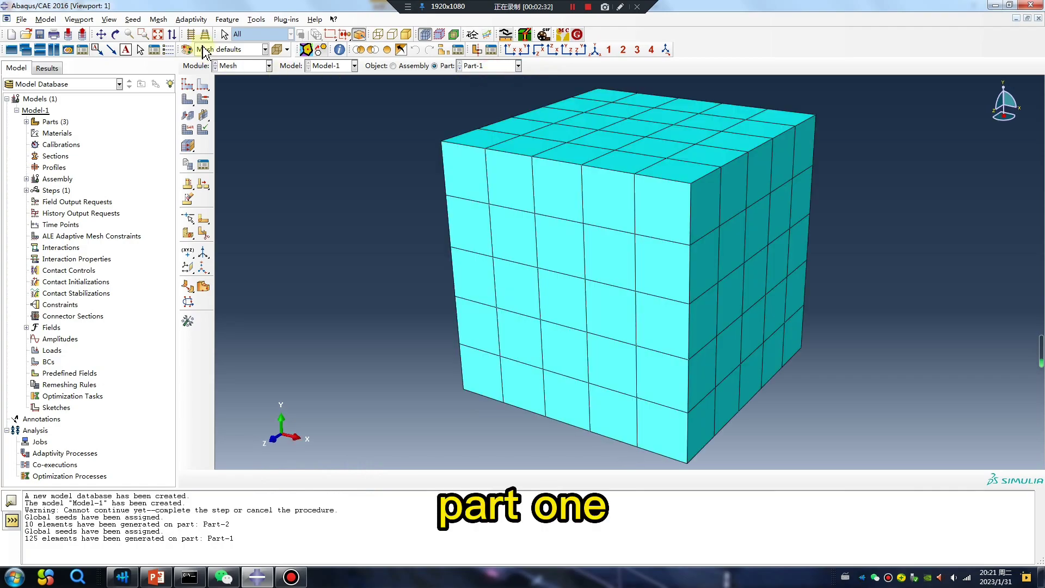
left_click(159, 20)
left_click(203, 181)
left_click(354, 480)
In the Assembly module, create instances of both Part-1-mesh-1 and Part-1-mesh-2
left_click(240, 65)
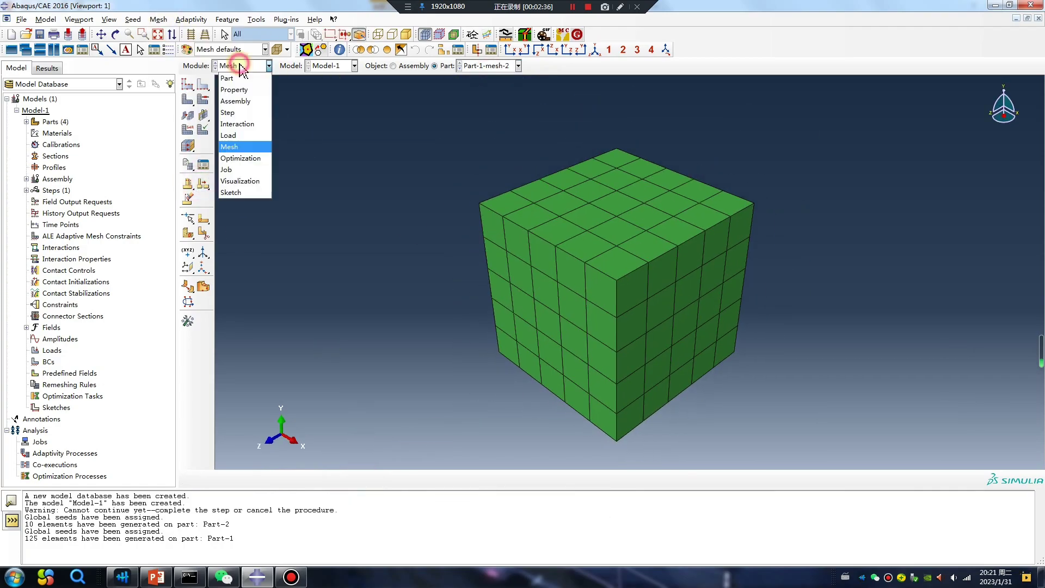
left_click(236, 102)
left_click(188, 84)
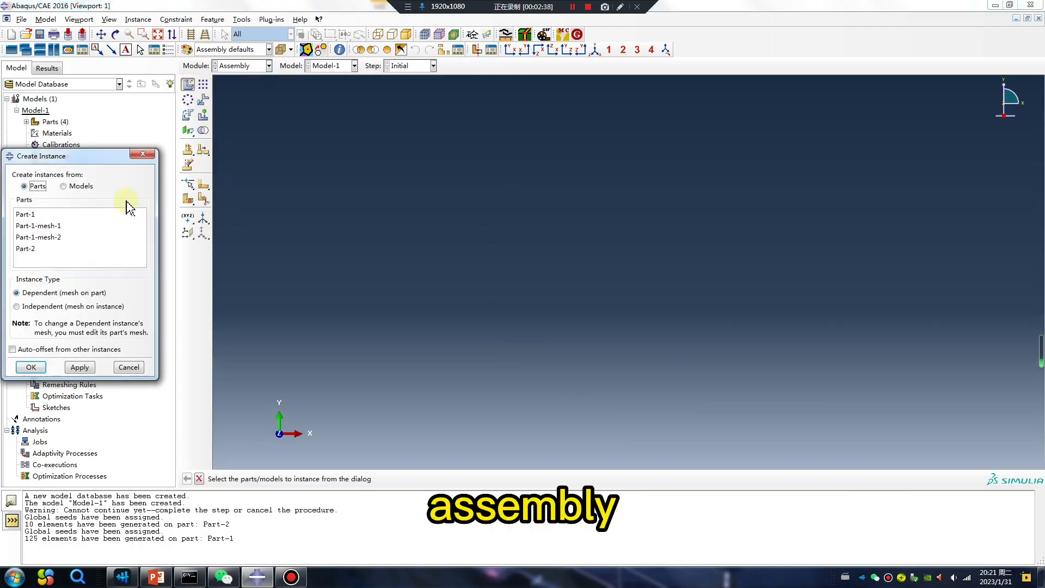
left_click(54, 226)
left_click(66, 237, "shift")
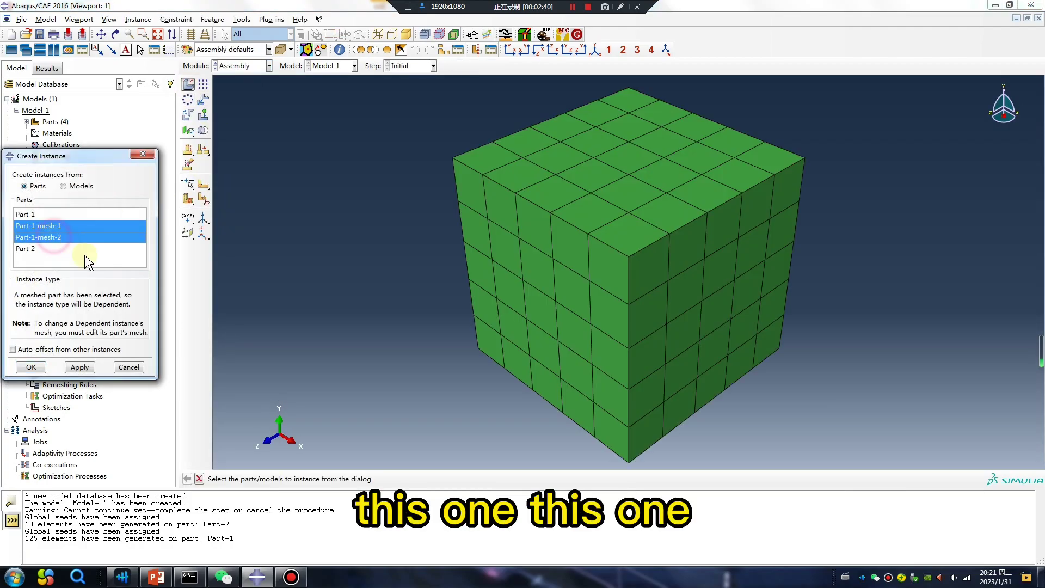
left_click(31, 367)
Delete the Part-1-mesh-2-1 instance from the assembly
left_click_drag(535, 323, 662, 311, "ctrl+alt")
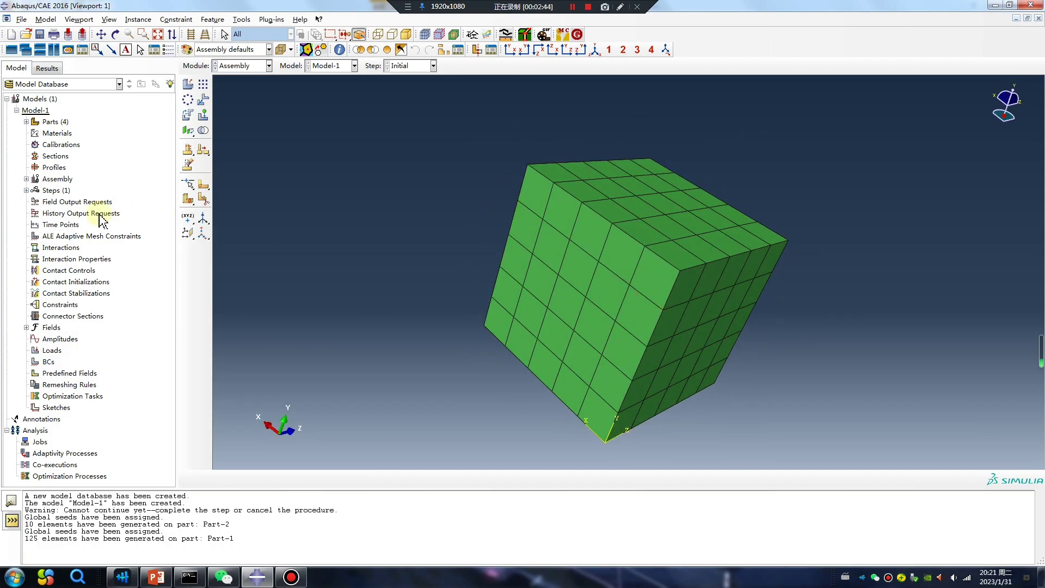
left_click(26, 179)
left_click(36, 190)
left_click(95, 203)
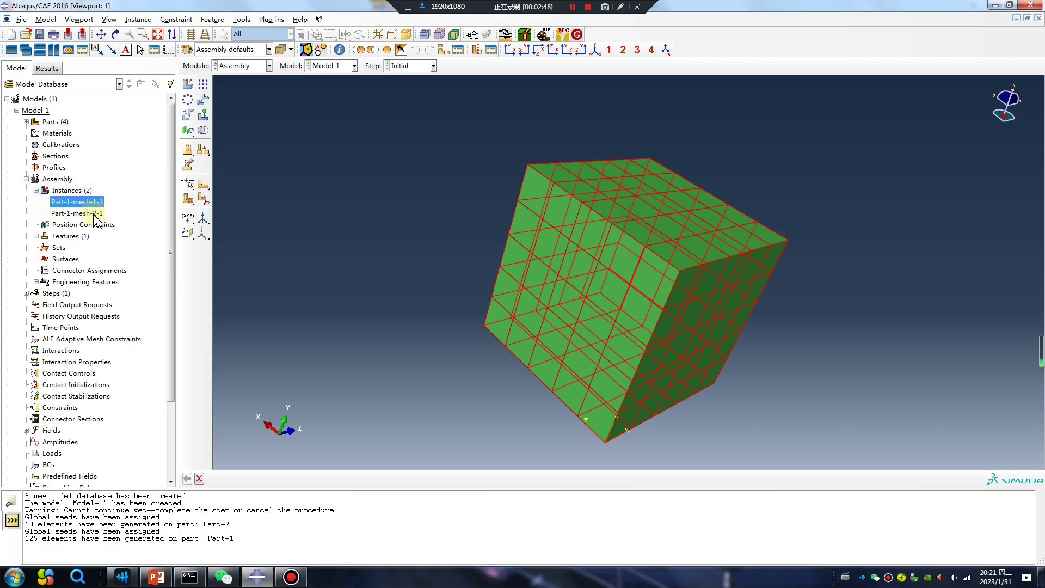
left_click(95, 214)
right_click(96, 218)
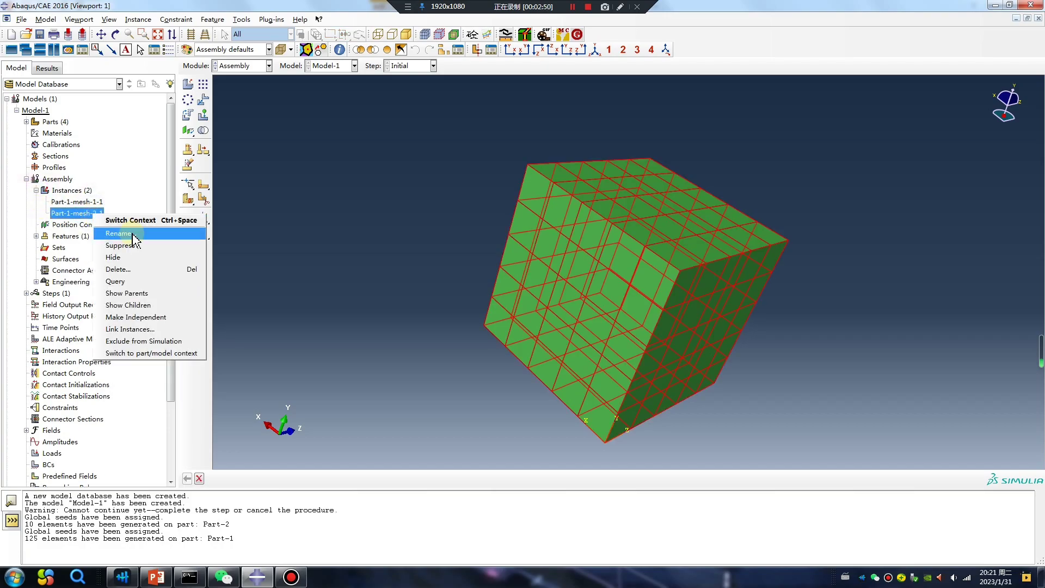
left_click(131, 268)
left_click(487, 300)
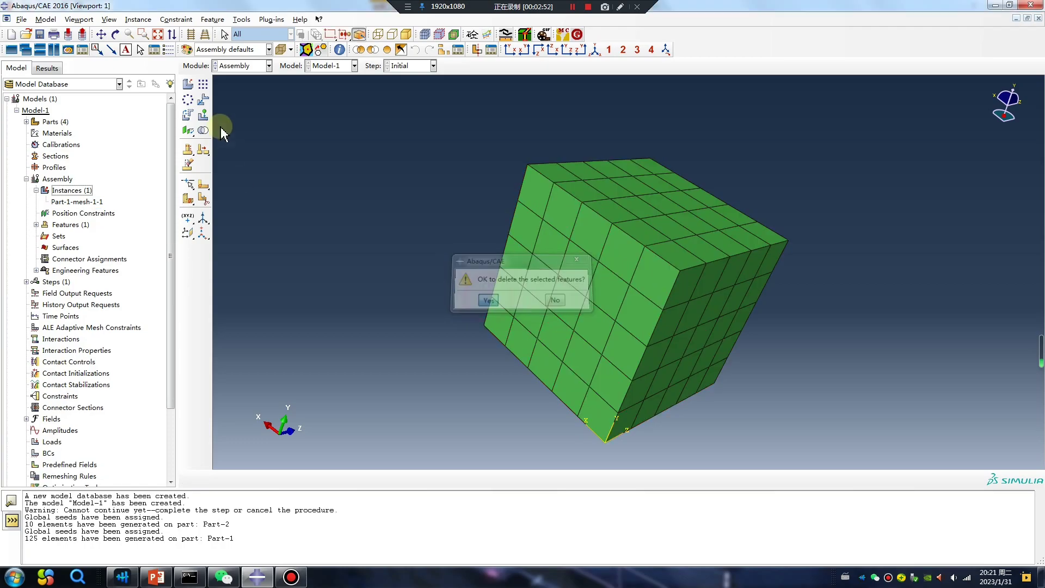
left_click(188, 84)
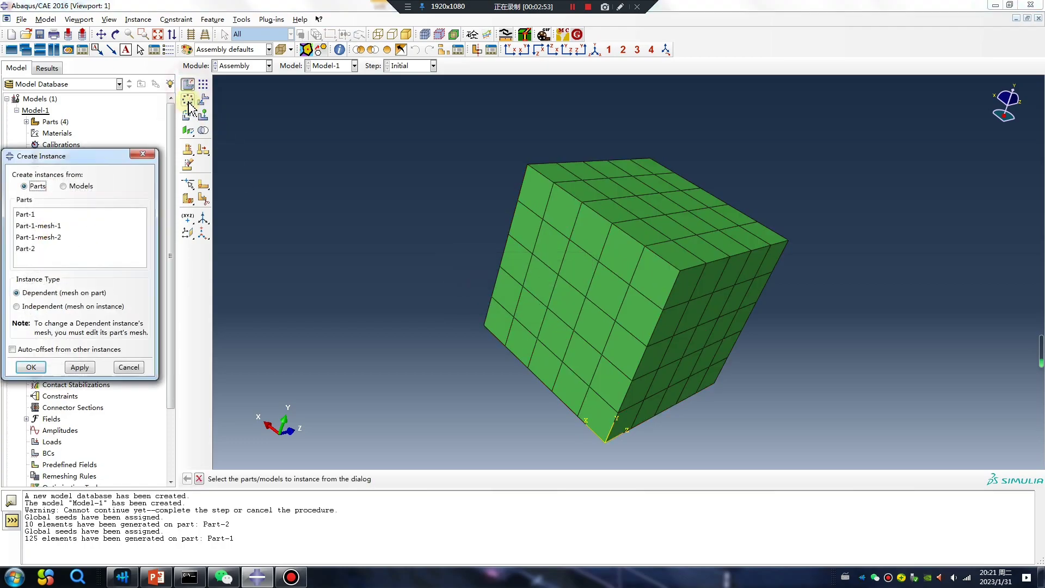
left_click(55, 238)
left_click(55, 226)
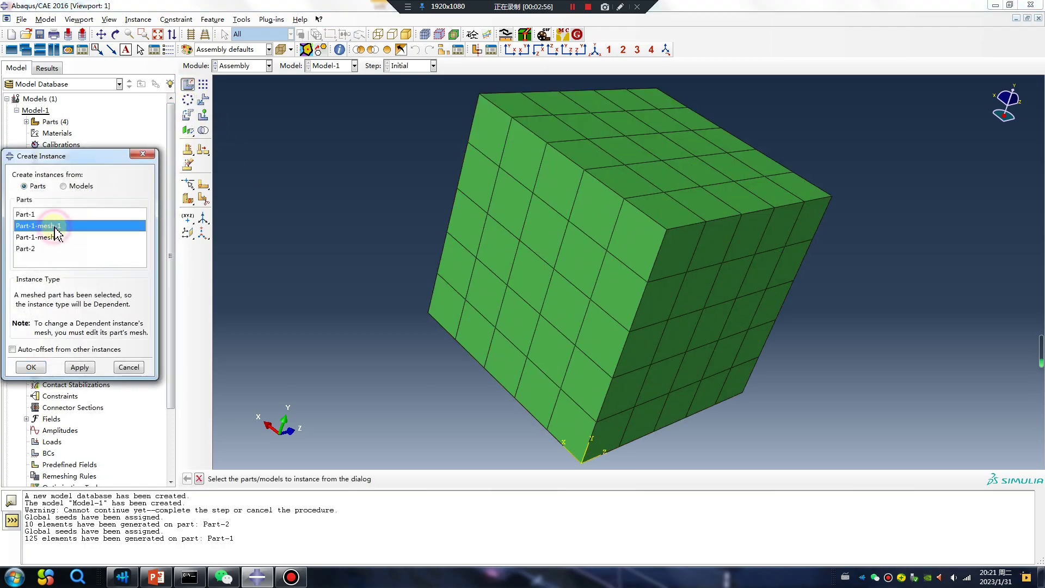
left_click(23, 214)
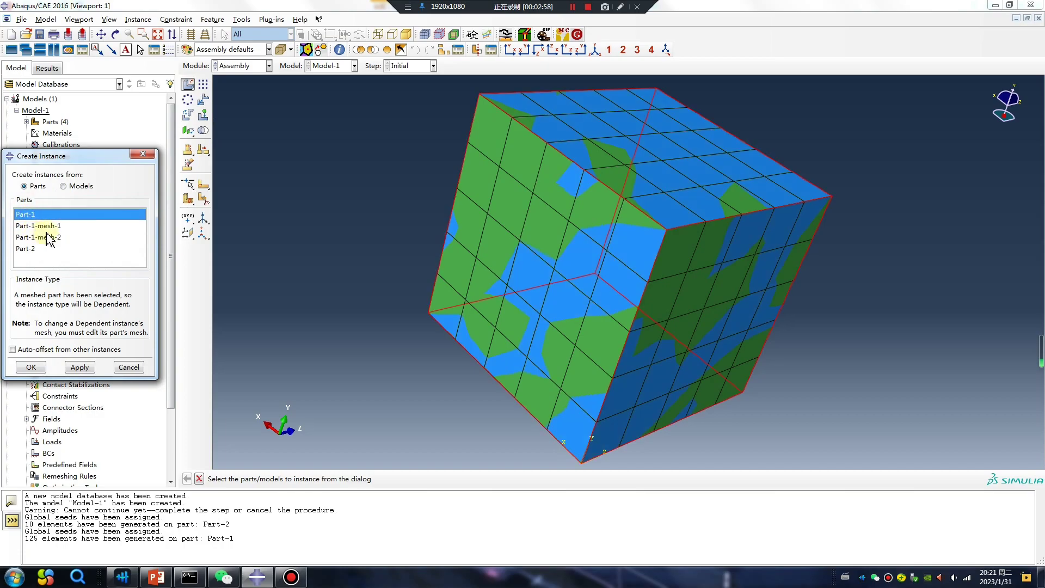
left_click(50, 226)
left_click(53, 237)
left_click_drag(494, 253, 318, 154, "ctrl+alt")
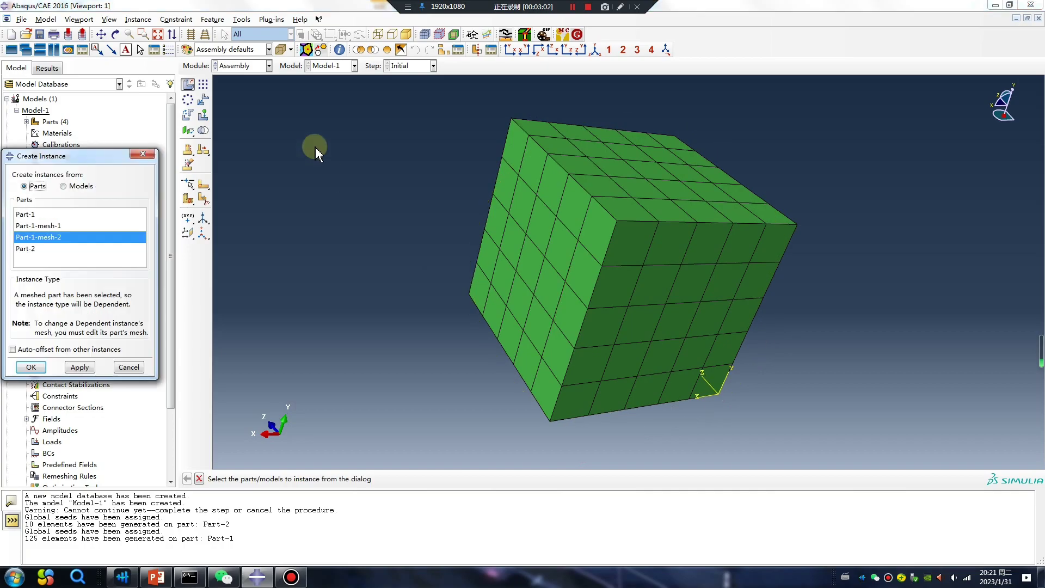
In the Mesh module, create a mesh part named Part-2-mesh-1 from Part-2
left_click(245, 65)
left_click(278, 152)
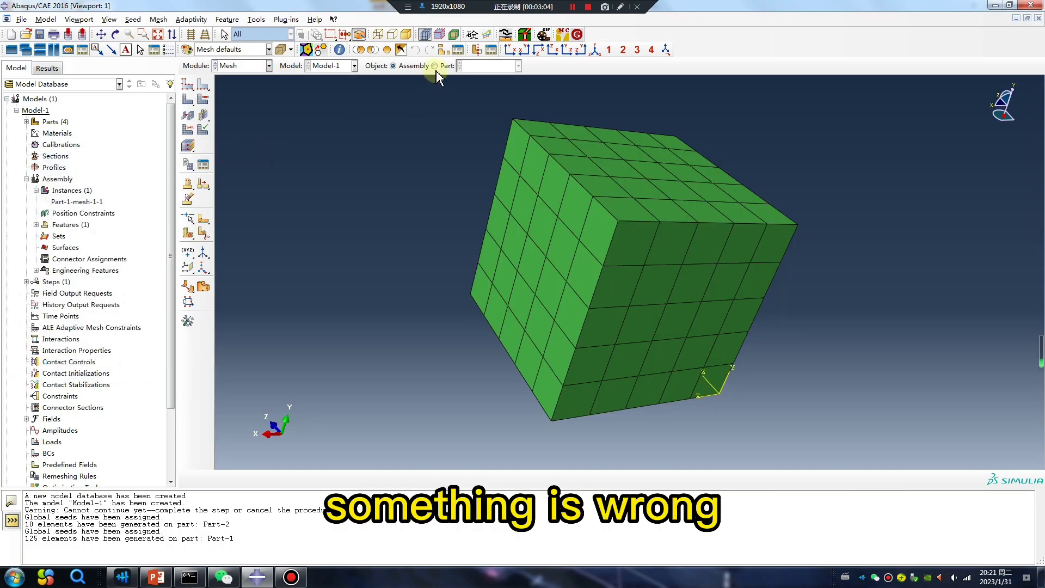
left_click(434, 66)
left_click(518, 65)
left_click(499, 90)
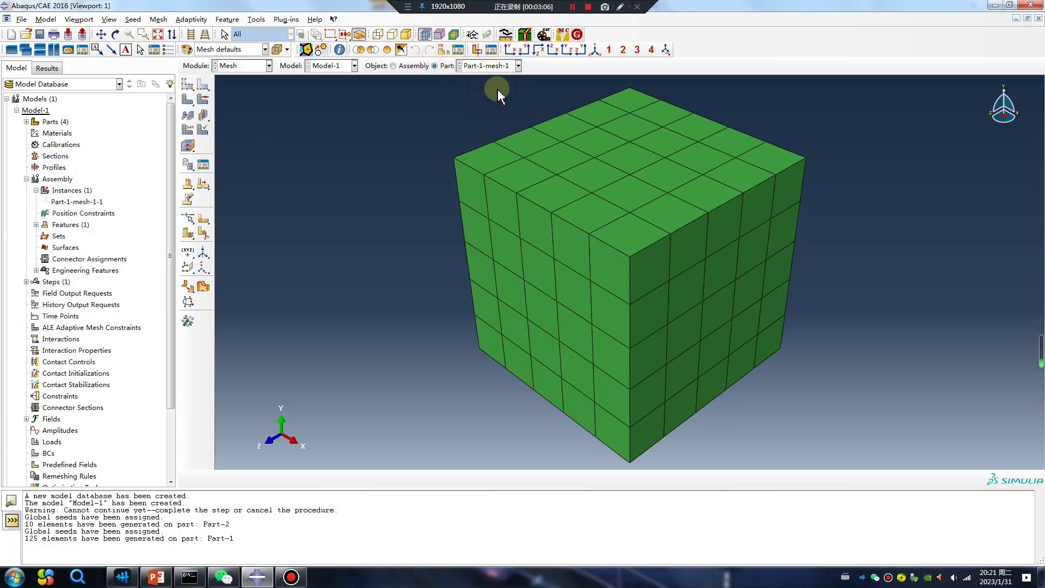
left_click(518, 65)
left_click(485, 113)
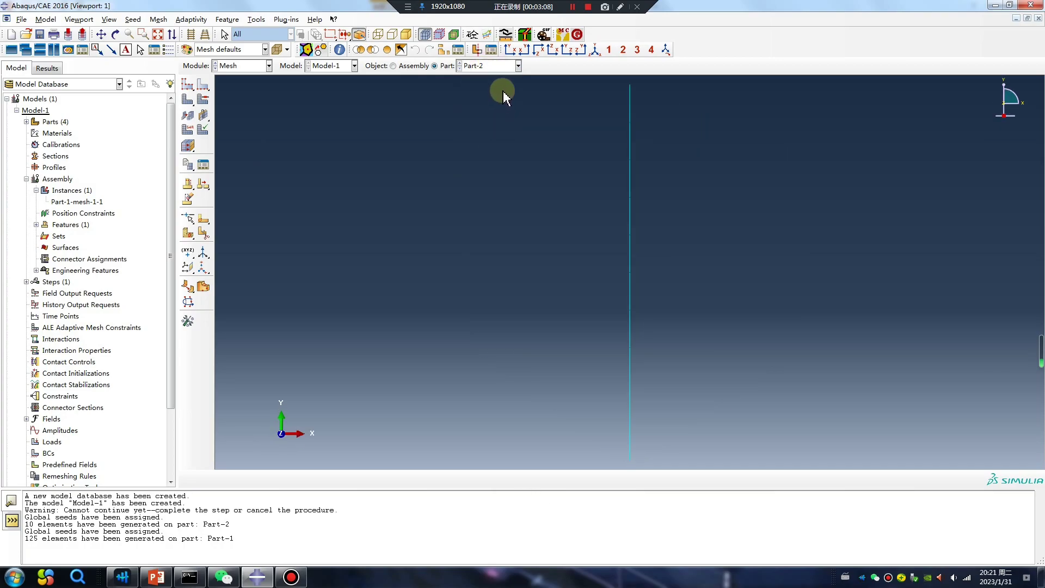
left_click(158, 19)
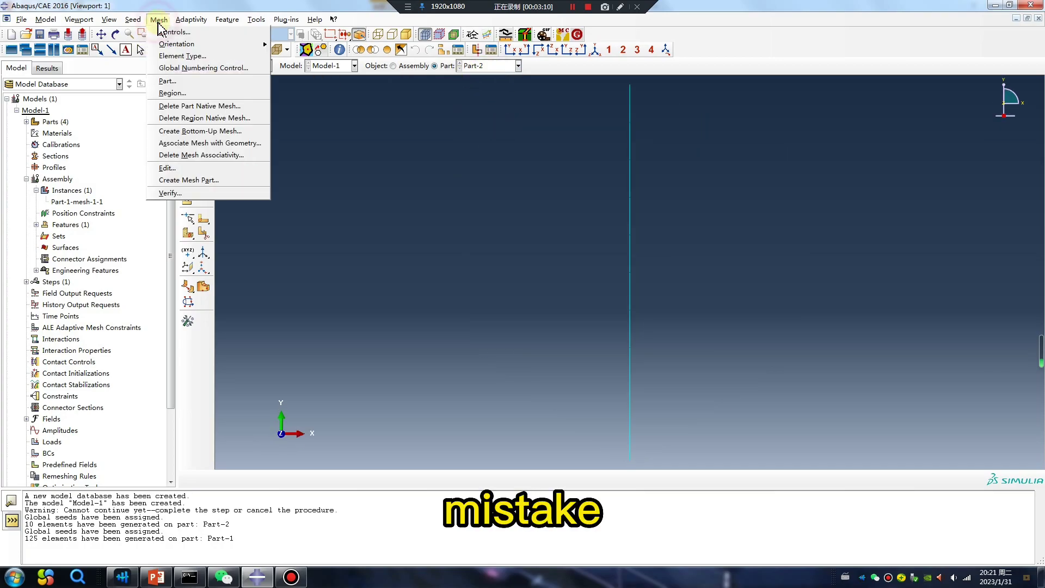
left_click(205, 179)
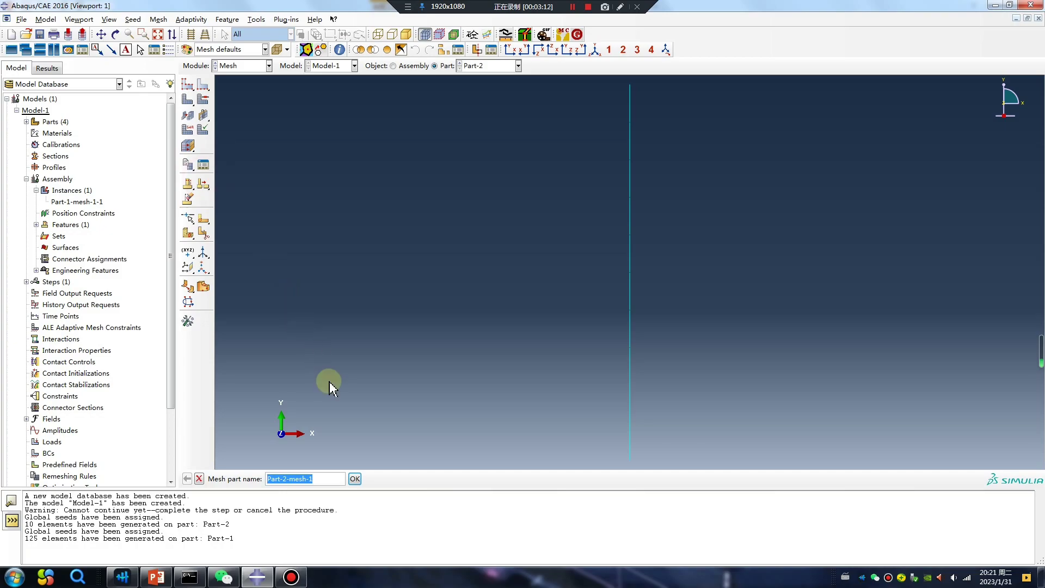
left_click(354, 478)
In the Assembly module, create an instance of Part-2-mesh-1 and check its position against the cube
left_click(244, 68)
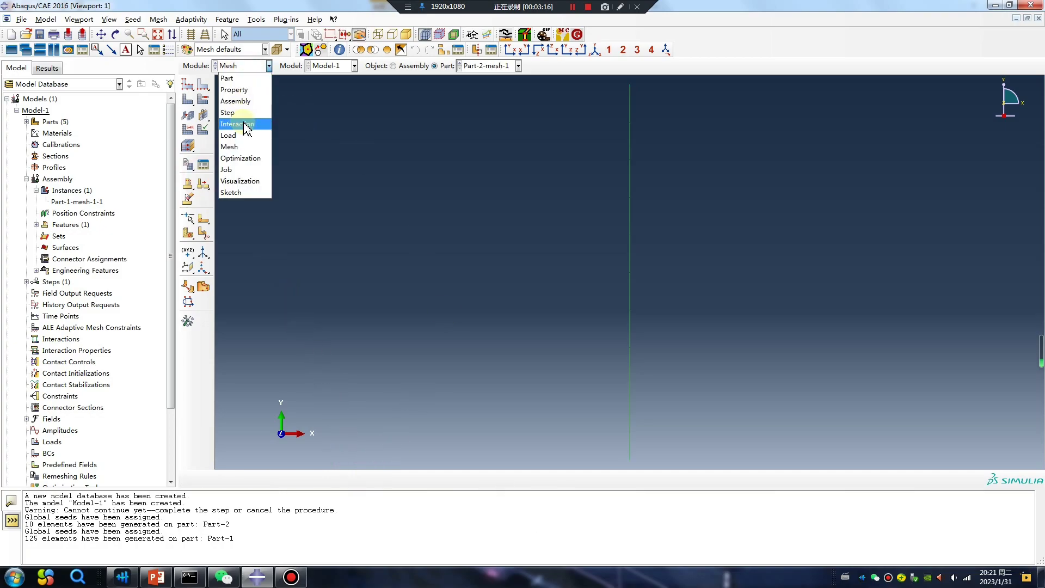
left_click(235, 101)
left_click(188, 83)
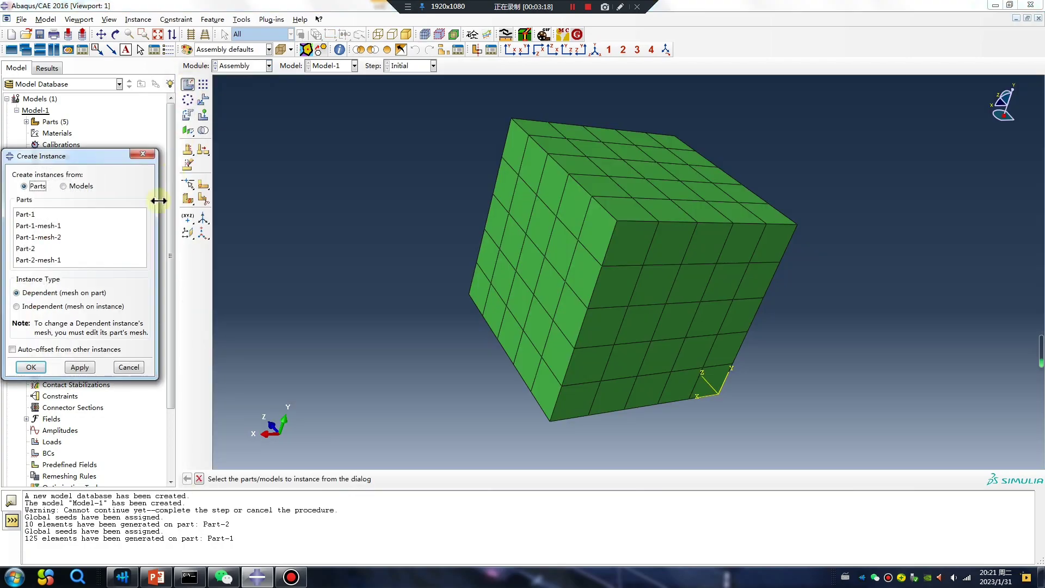
left_click(60, 261)
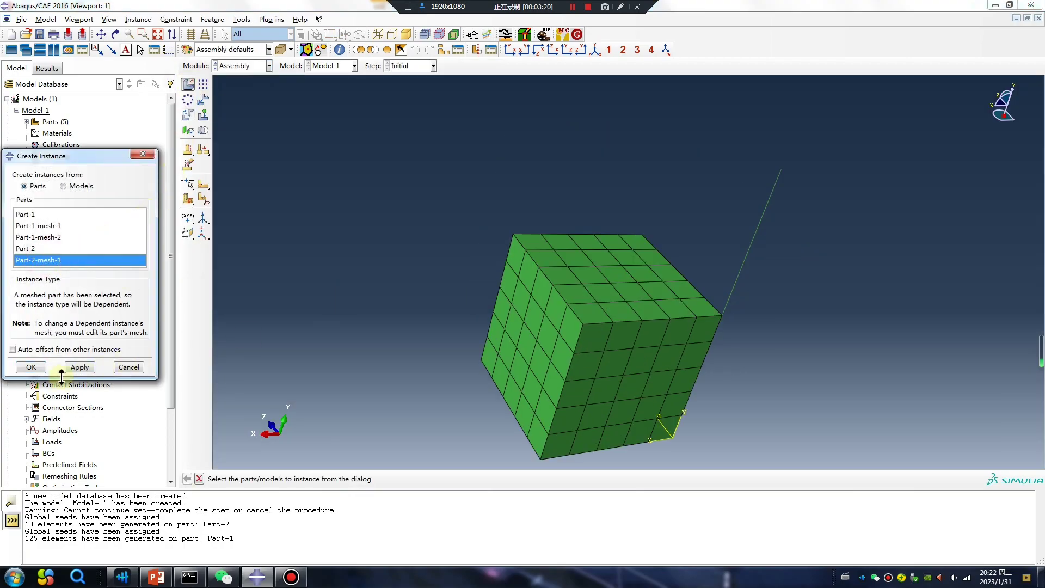
left_click(32, 367)
left_click_drag(441, 296, 525, 234, "ctrl+alt")
left_click_drag(555, 281, 690, 427, "ctrl+alt")
right_click_drag(690, 427, 670, 398, "ctrl+alt")
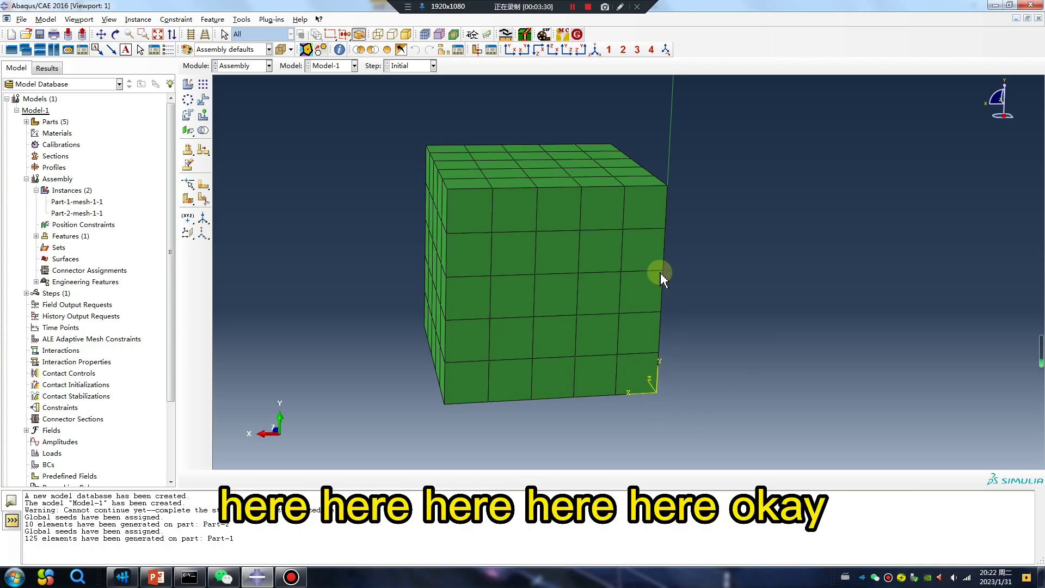
scroll(416, 282, "down", 2)
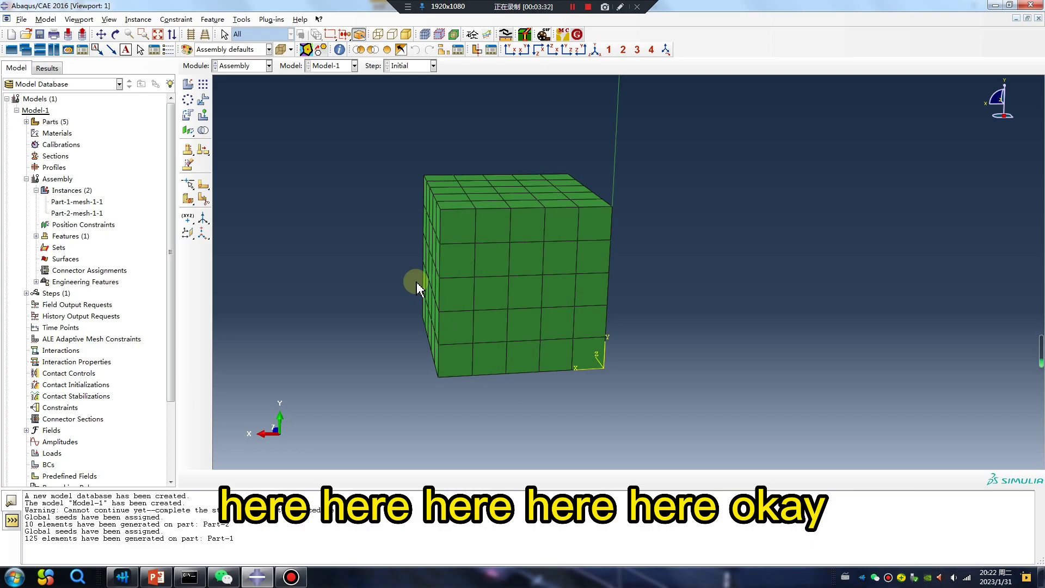
left_click_drag(661, 207, 293, 174, "ctrl+alt")
In the Step module, create a Static, General step named Step-1 after the Initial step, with Nlgeom on
left_click(238, 65)
left_click(231, 119)
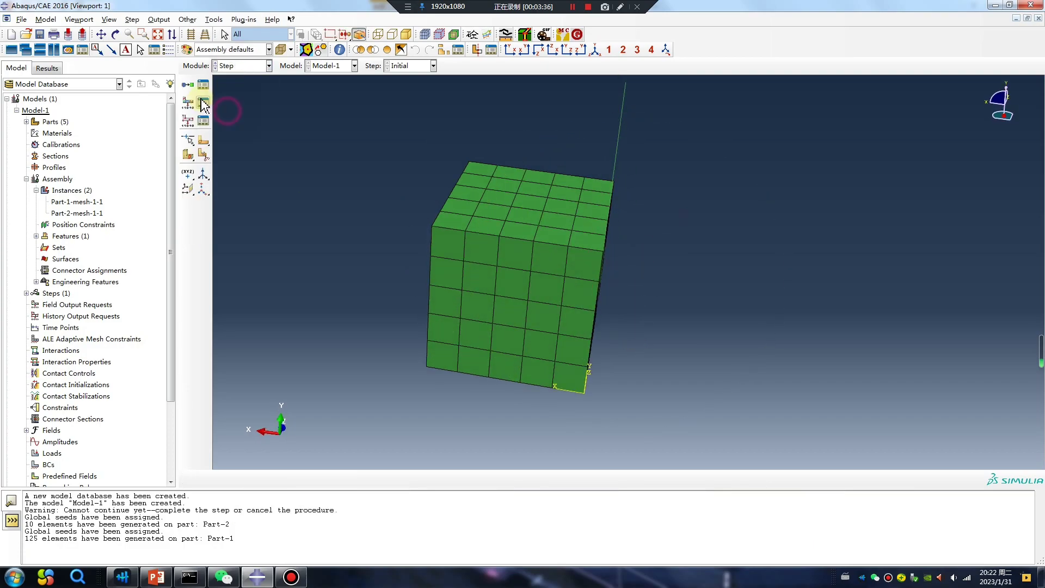
left_click(188, 85)
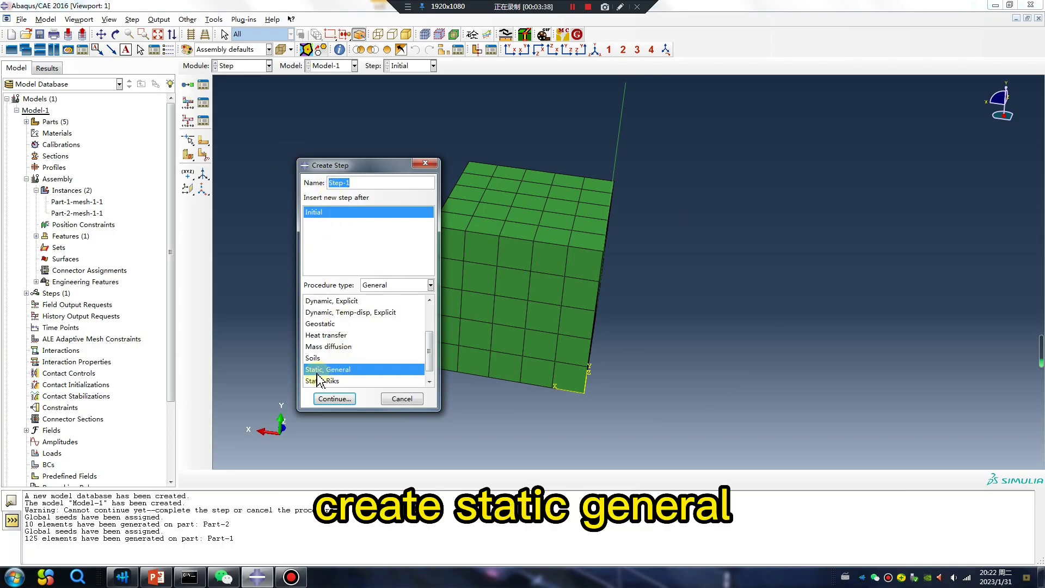
left_click(334, 398)
left_click(102, 216)
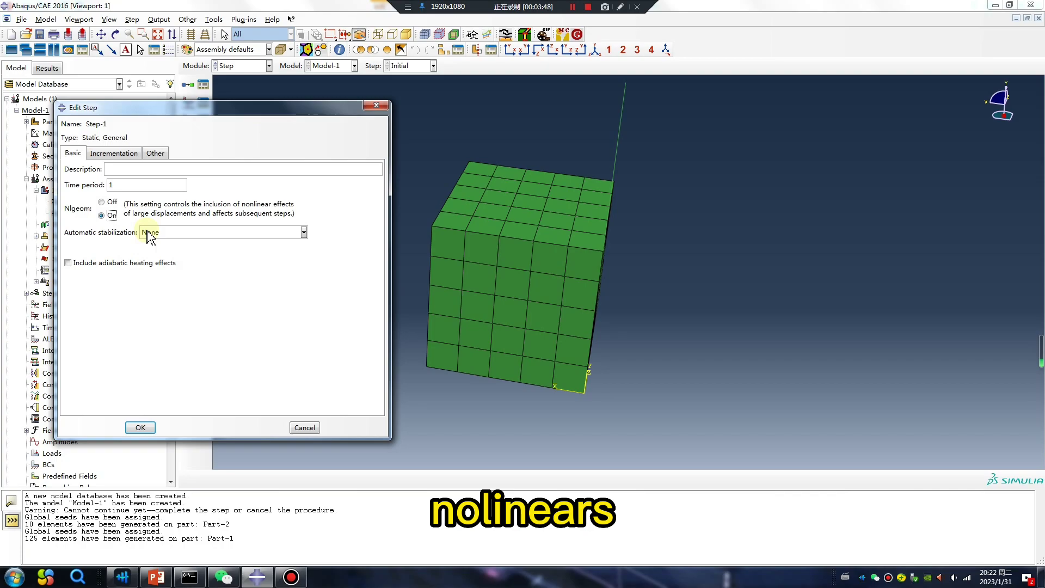
left_click(140, 427)
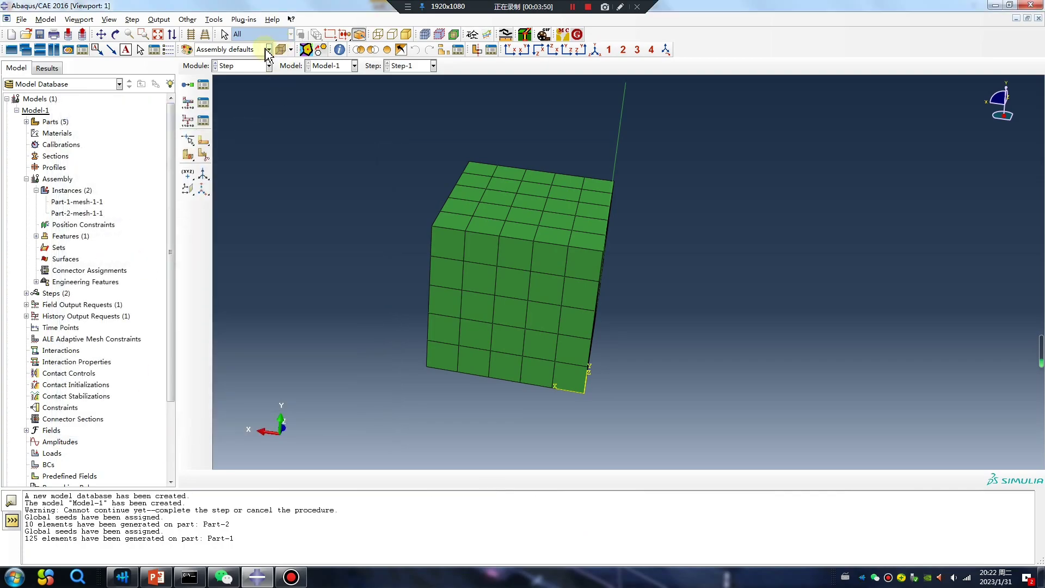
left_click(269, 65)
left_click(245, 123)
left_click_drag(638, 314, 563, 302, "ctrl+alt")
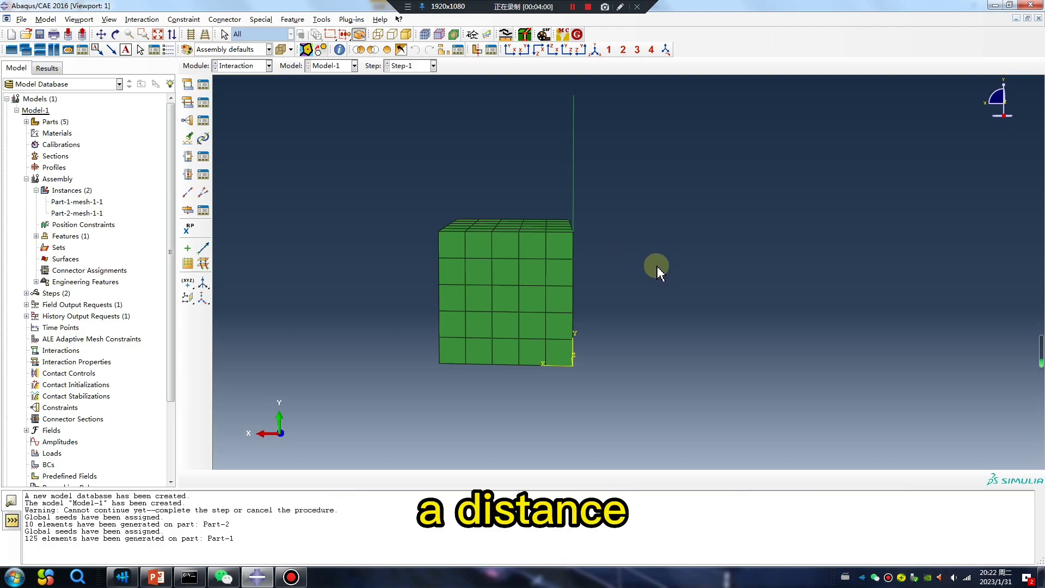
In the Assembly module, translate the bar instance from 0.0,0.0,0.0 to -5,0.0,0.0
left_click(243, 66)
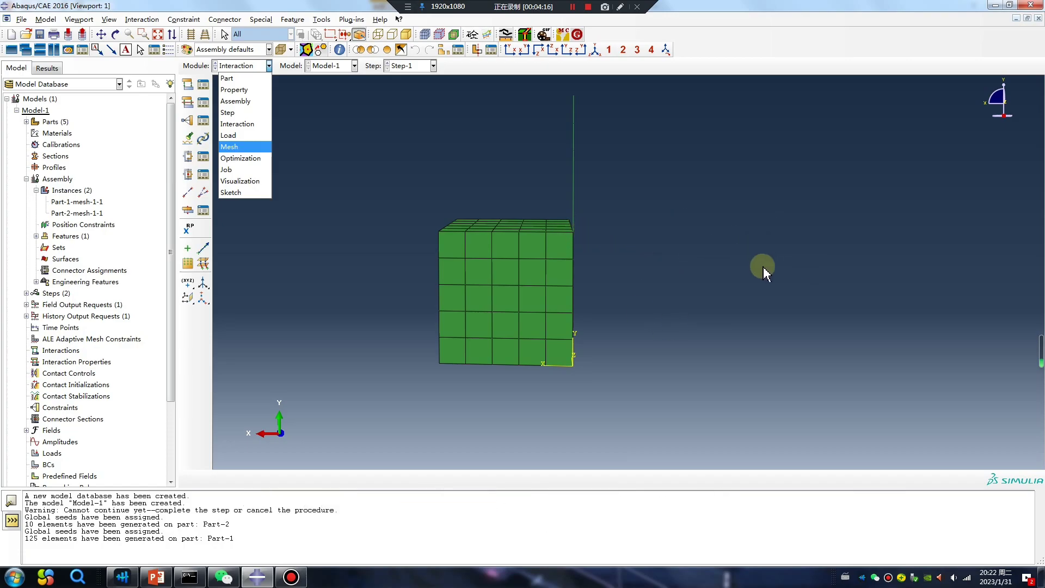
left_click(235, 101)
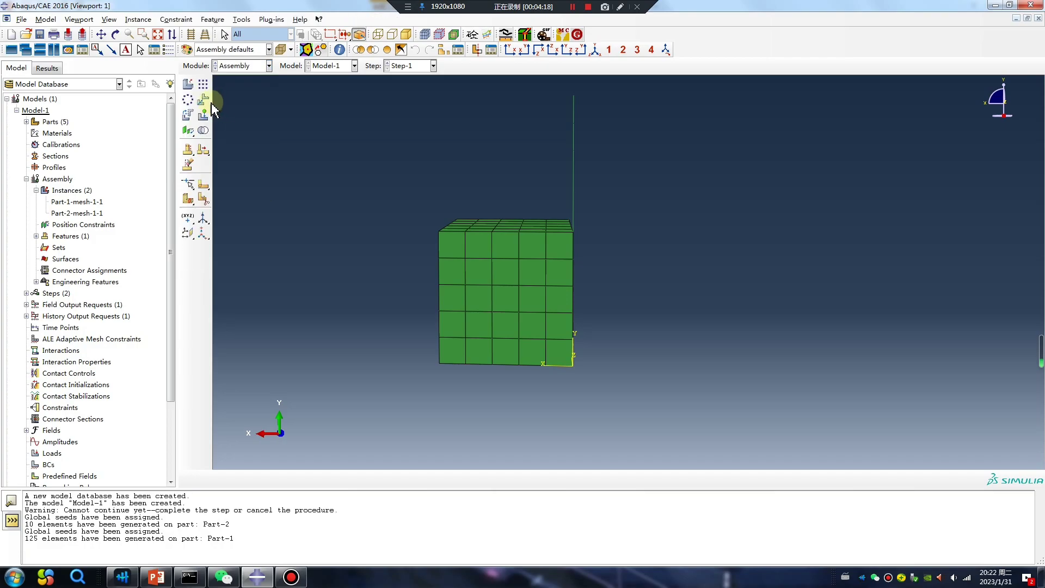
left_click(203, 99)
left_click(574, 182)
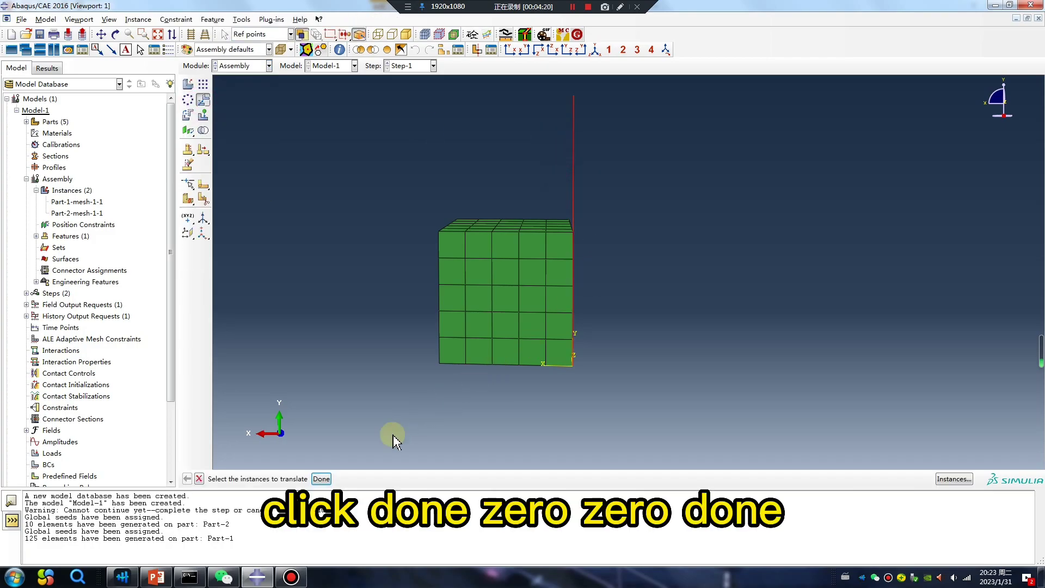
left_click(321, 478)
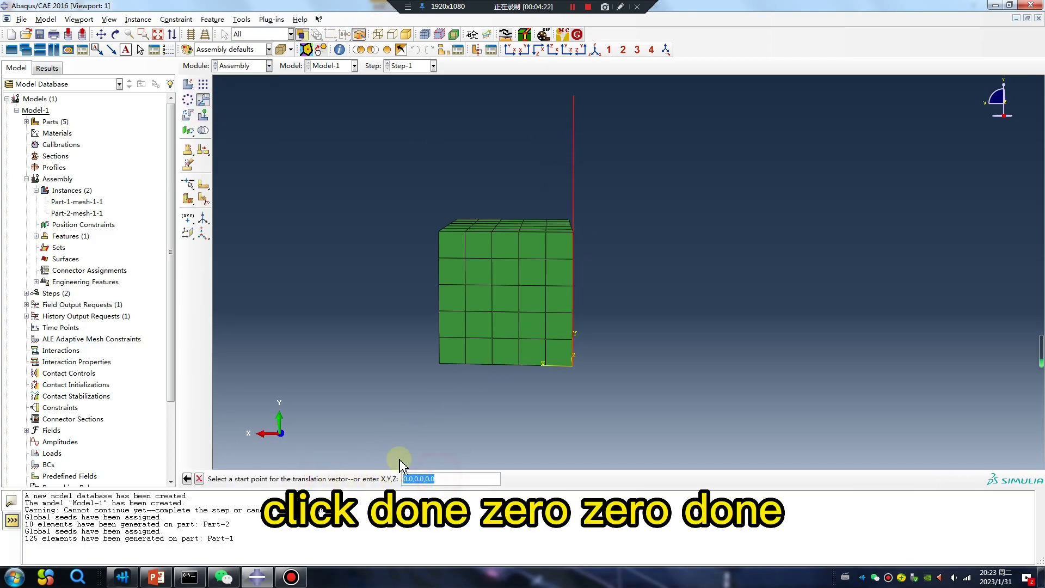
key("Return")
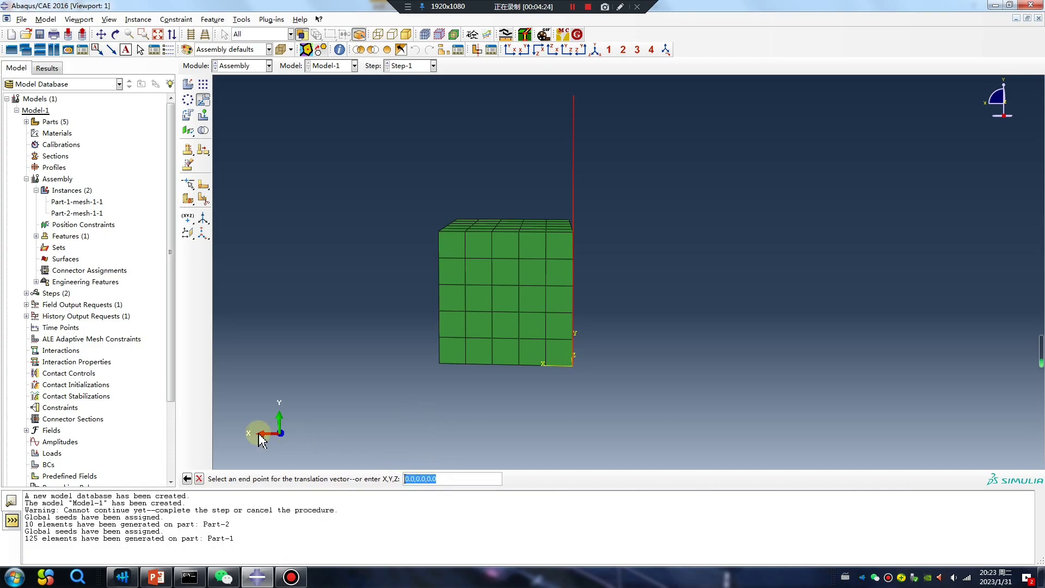
left_click_drag(414, 478, 402, 479)
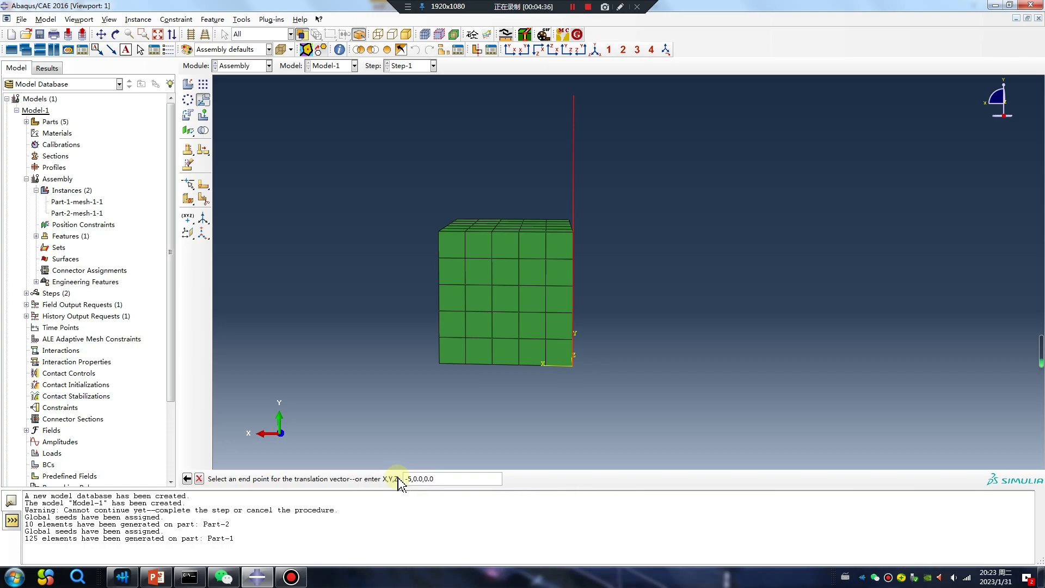
key("Return")
left_click(283, 479)
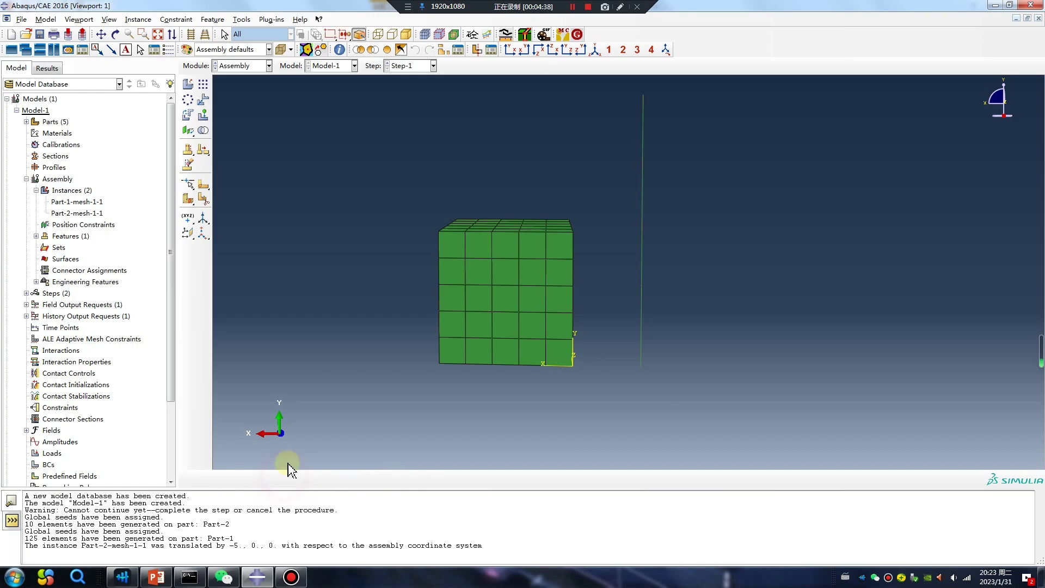
In the Interaction module, start a wire feature and add a point pair joining the cube's bottom corner node to the bar's bottom node
left_click(234, 66)
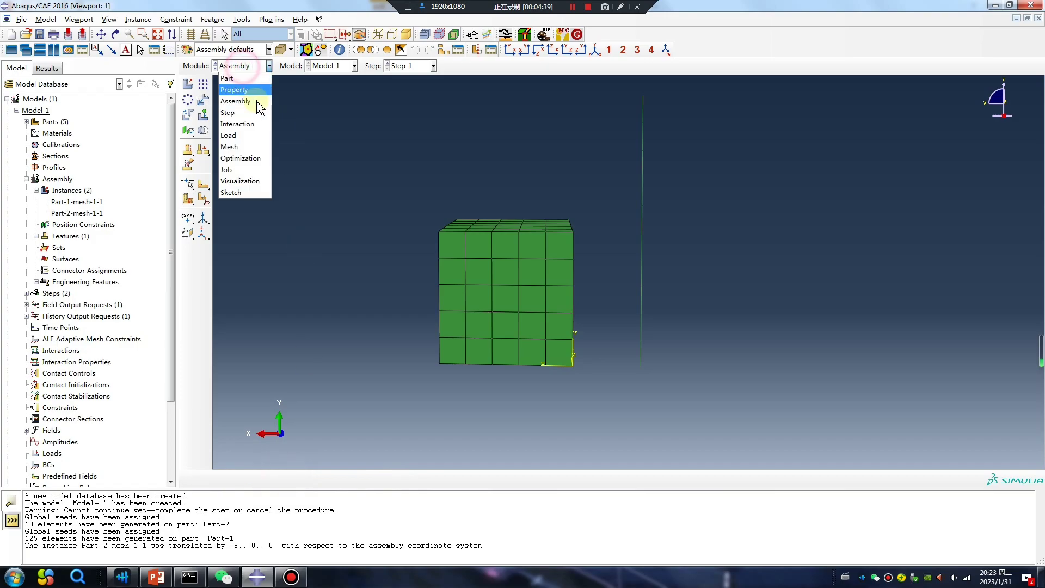
left_click(238, 124)
left_click(187, 193)
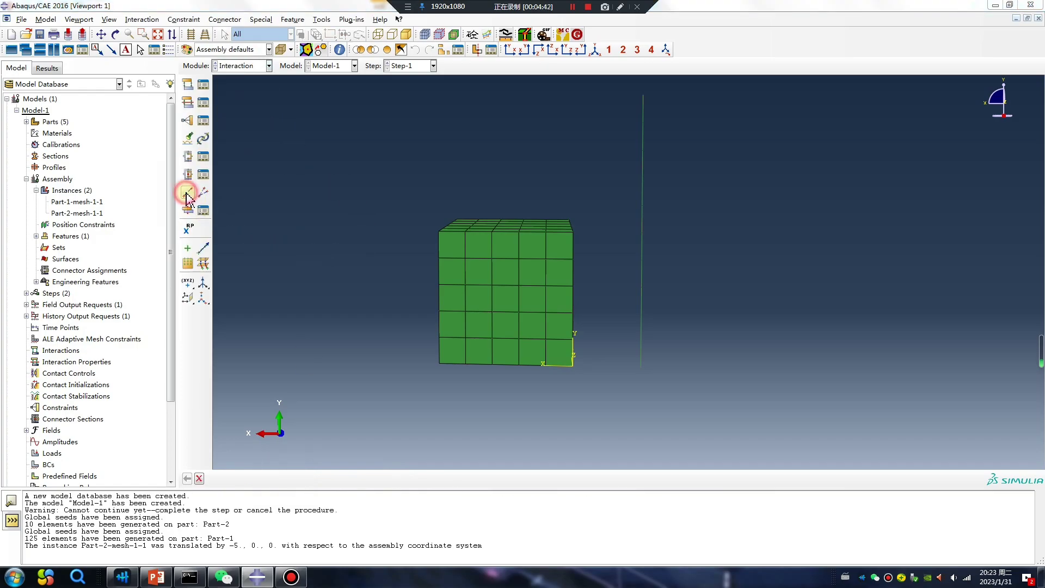
left_click(232, 301)
left_click(574, 366)
left_click(641, 368)
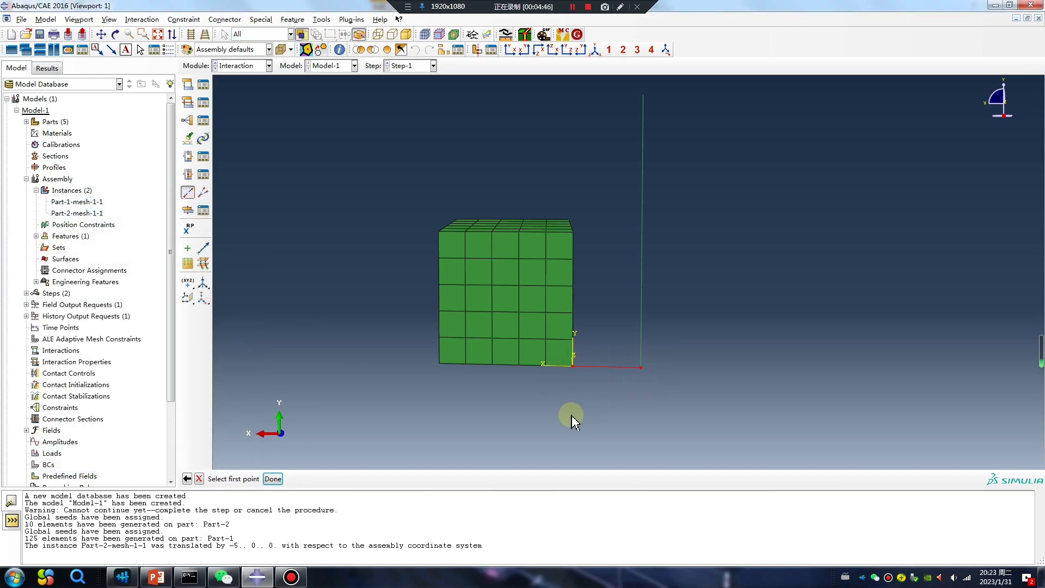
left_click(283, 479)
Add a second wire point pair joining the second-lowest node on the cube's edge to the second-lowest node on the bar
left_click(235, 300)
left_click(572, 339)
left_click(642, 339)
left_click(284, 479)
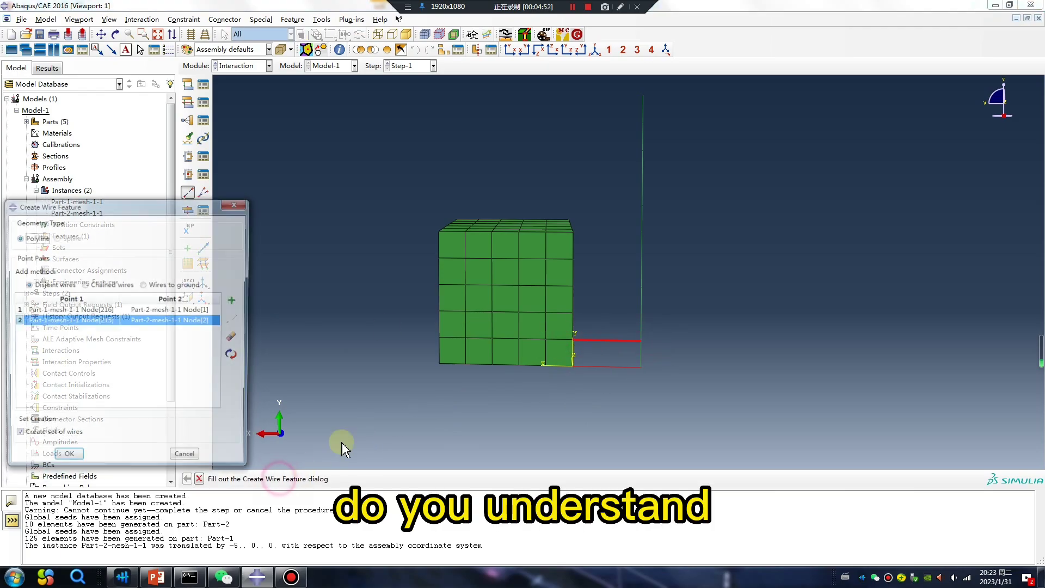
Add two more wire point pairs joining the third- and fourth-lowest nodes on the cube's edge to the matching bar nodes
left_click(230, 300)
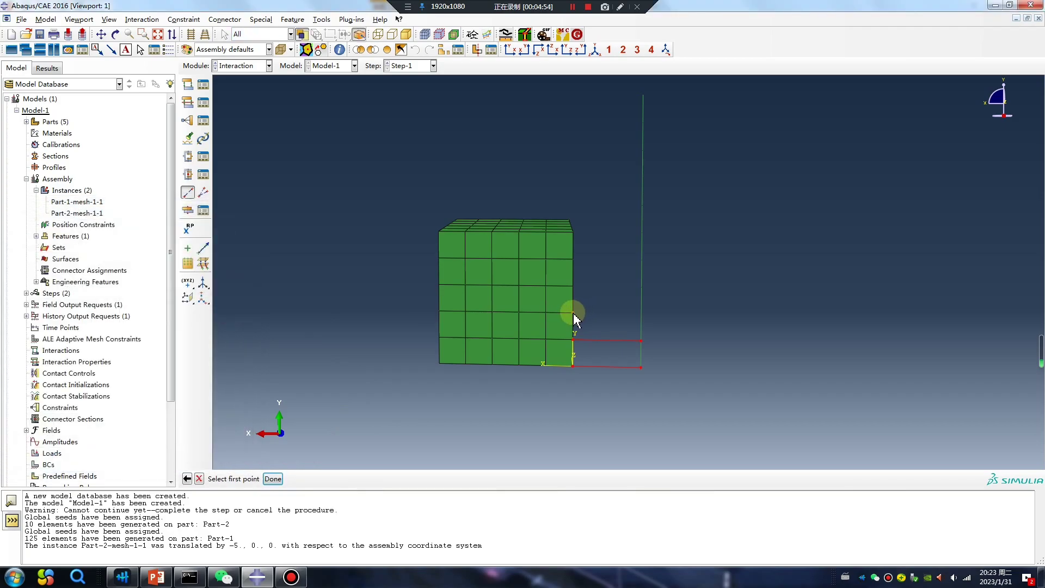
left_click(574, 313)
left_click(642, 314)
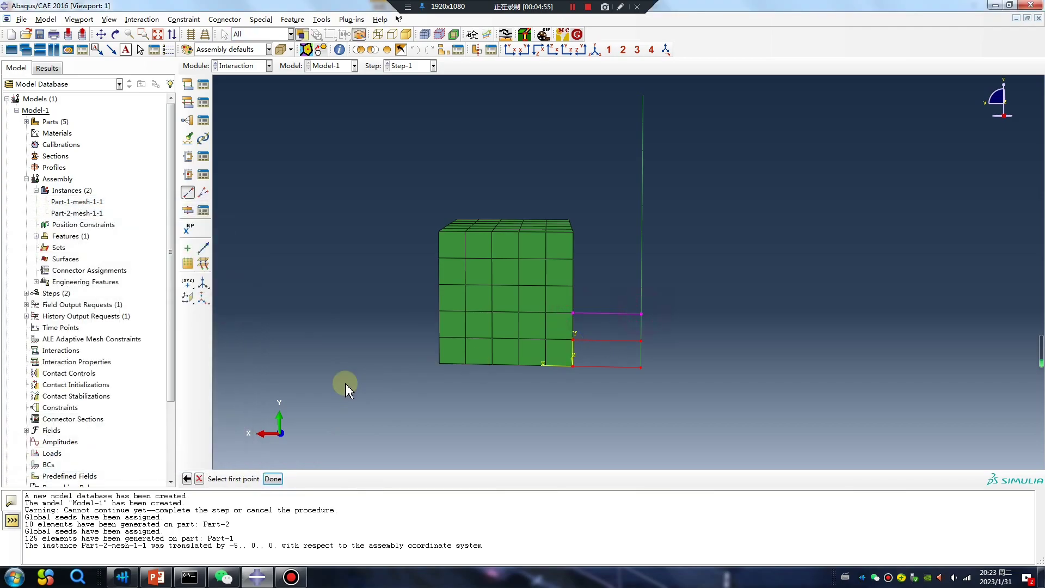
left_click(283, 478)
left_click(235, 300)
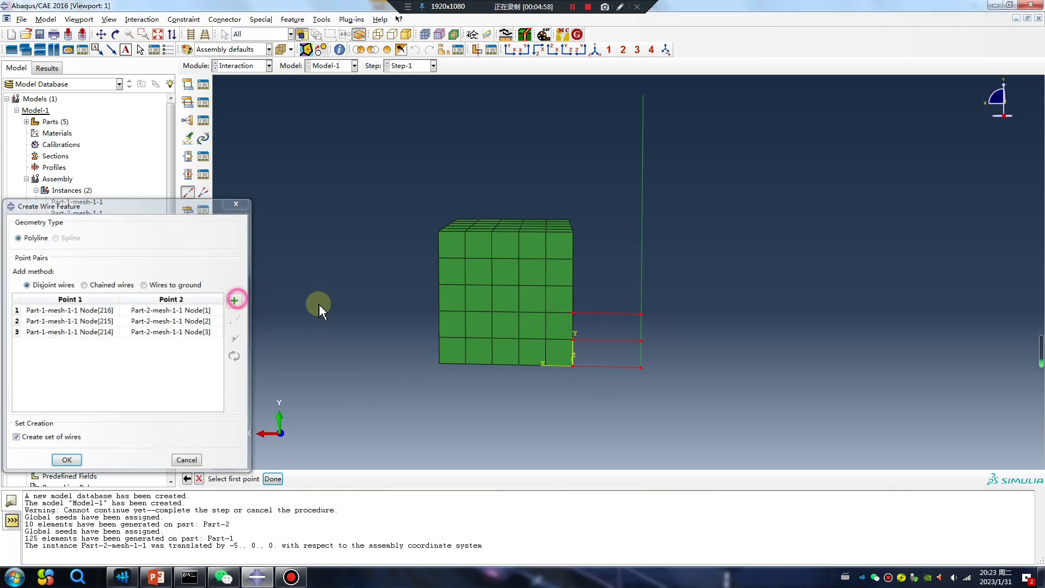
left_click(572, 286)
left_click(642, 286)
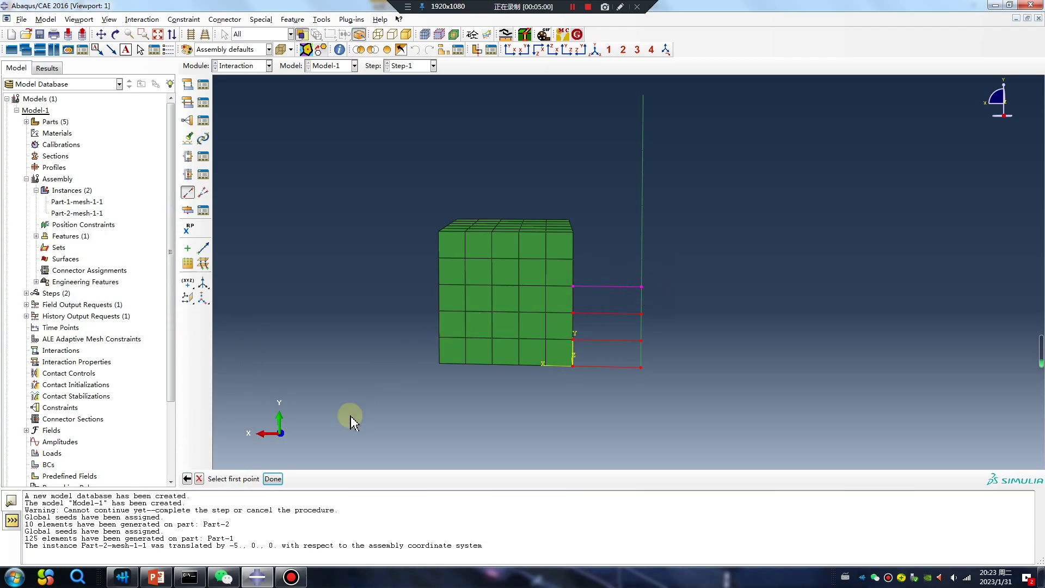
left_click(283, 479)
Add wire point pairs joining the cube edge's fifth node and top corner node to the matching bar nodes, and create the wire feature
left_click(234, 301)
left_click(573, 259)
left_click(643, 261)
left_click(283, 479)
left_click(234, 301)
left_click(573, 232)
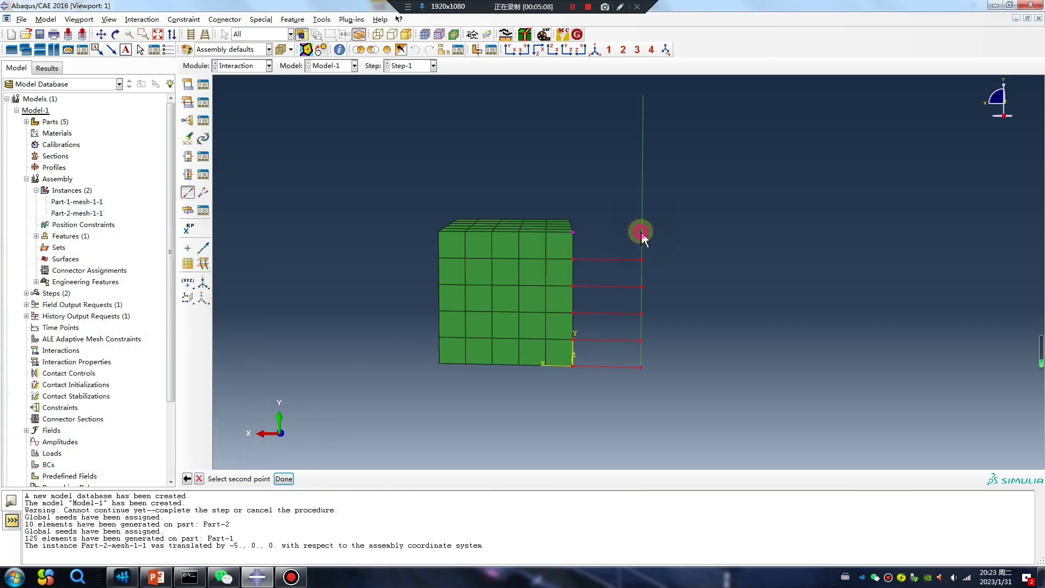
left_click(641, 232)
middle_click(579, 397)
scroll(416, 354, "down", 2)
In the Assembly module, translate the bar instance back from its bottom node to the cube's bottom corner node
left_click(237, 66)
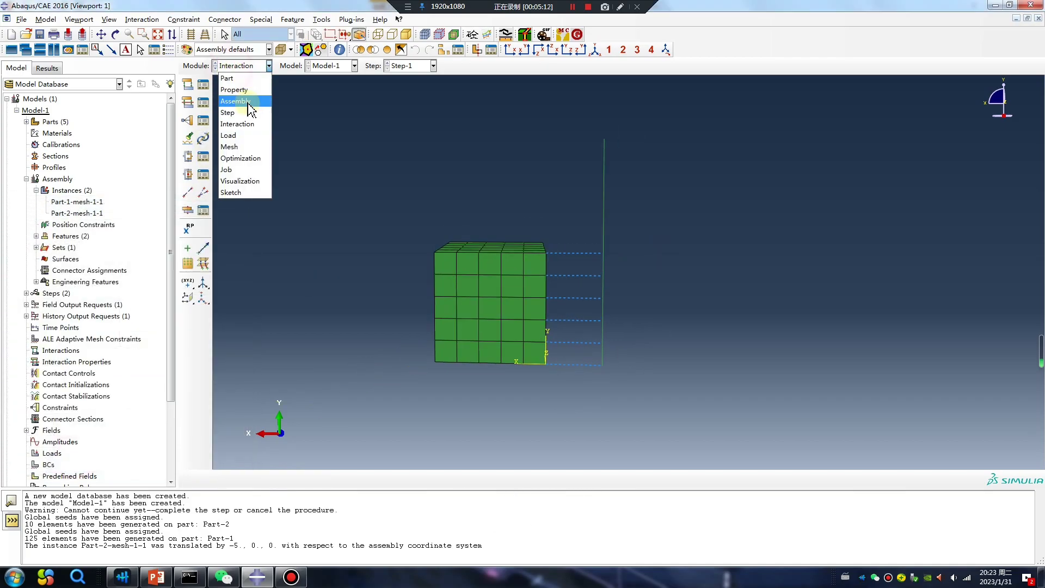
left_click(234, 101)
left_click(203, 100)
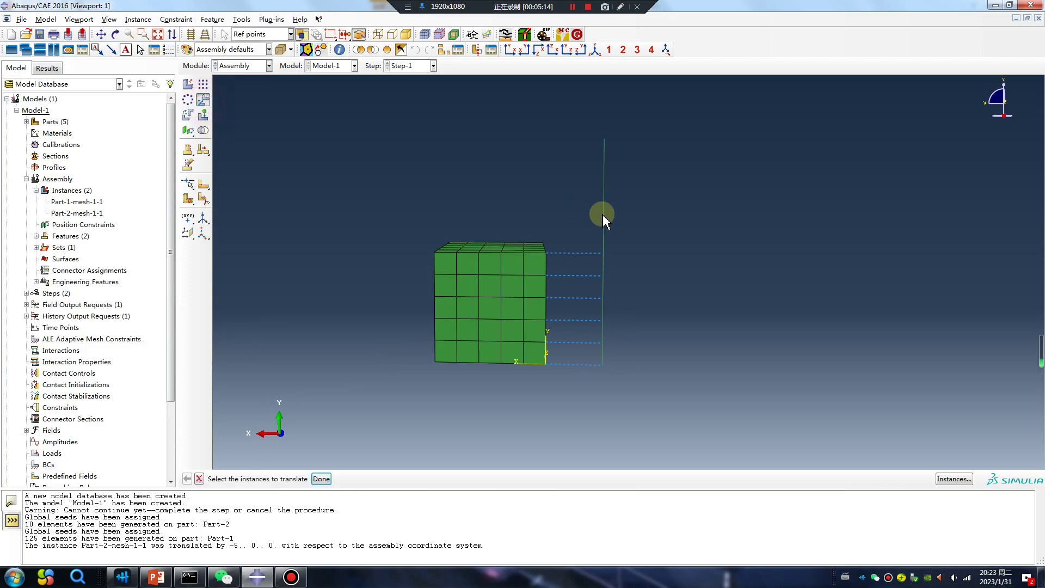
left_click(605, 214)
middle_click(620, 360)
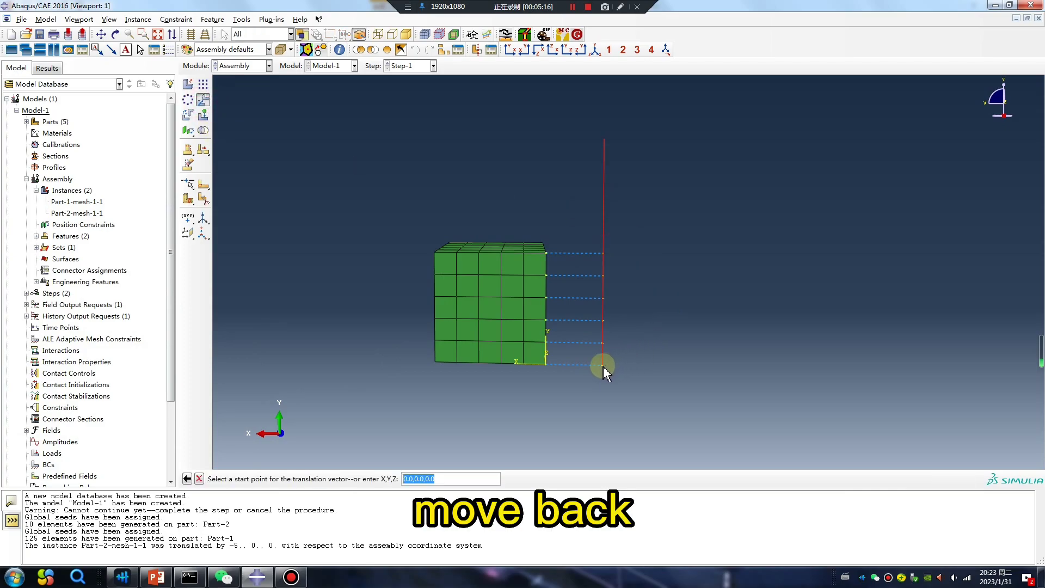
left_click(603, 364)
left_click(546, 364)
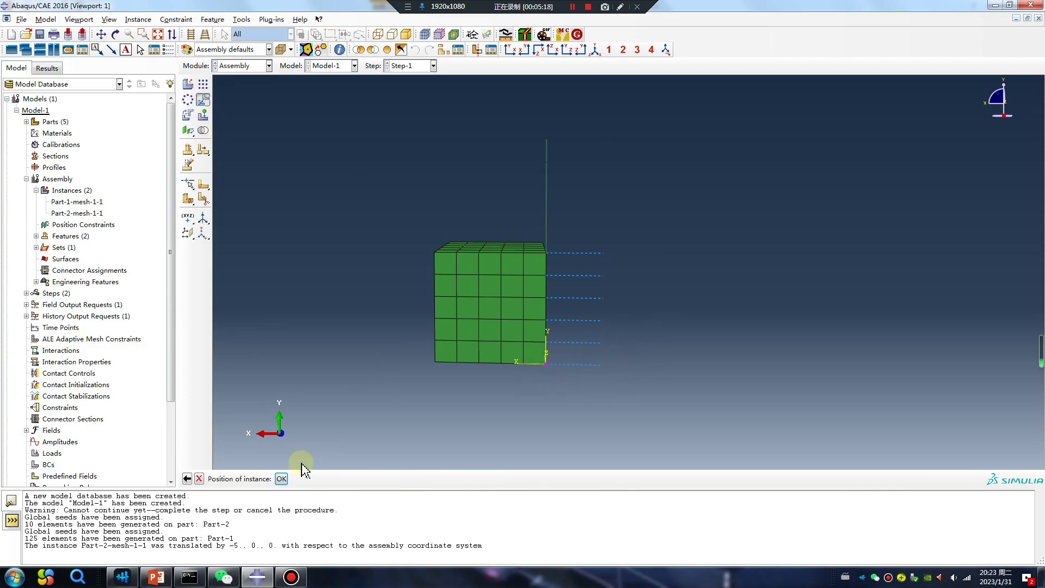
left_click(282, 478)
In the Interaction module, create a connector section with the Basic category, translational type Axial and no rotational type
left_click_drag(476, 392, 545, 326, "ctrl+alt")
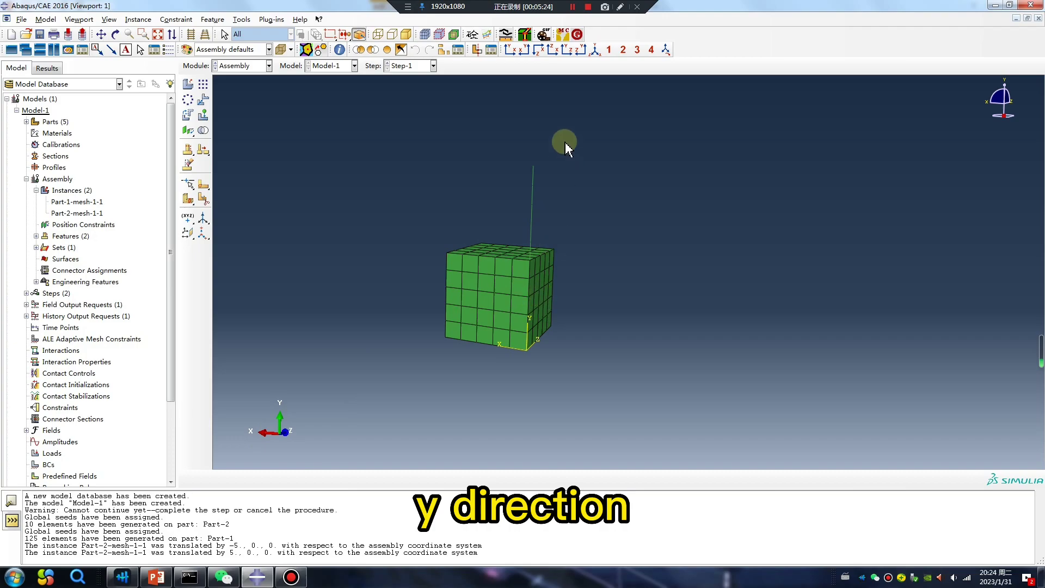
left_click(242, 65)
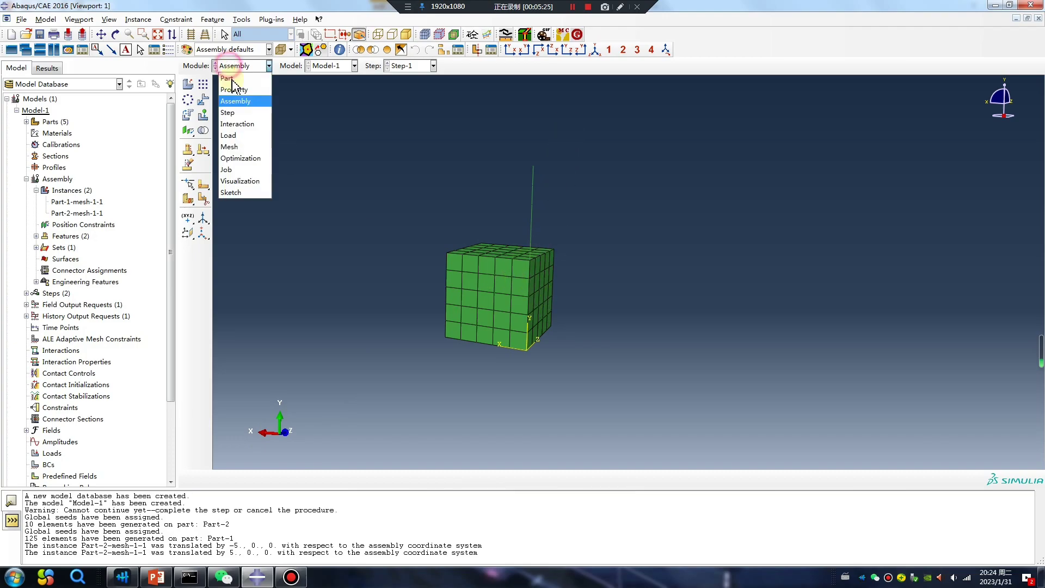
left_click(239, 124)
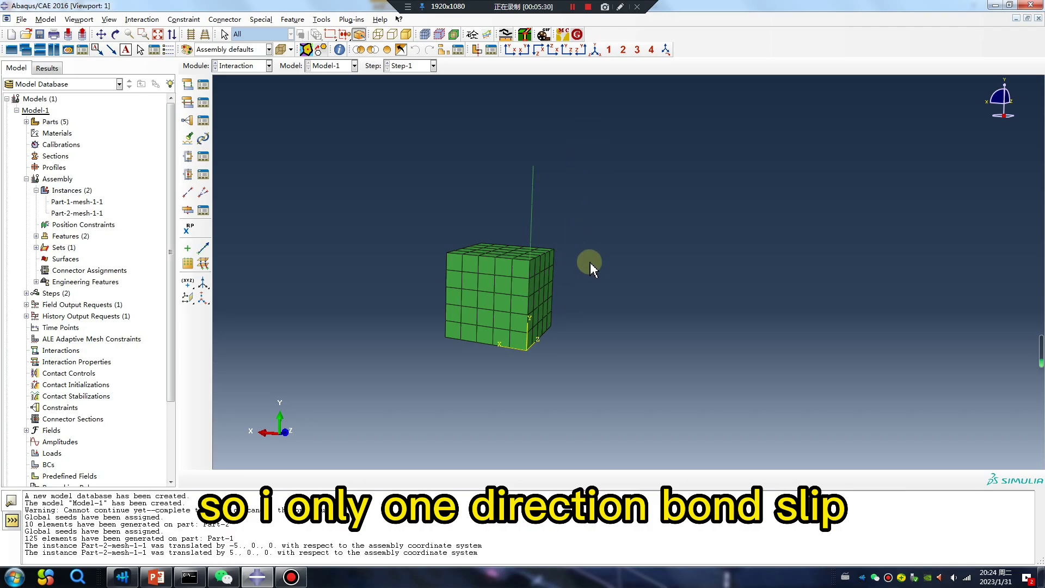
left_click(189, 174)
left_click(196, 269)
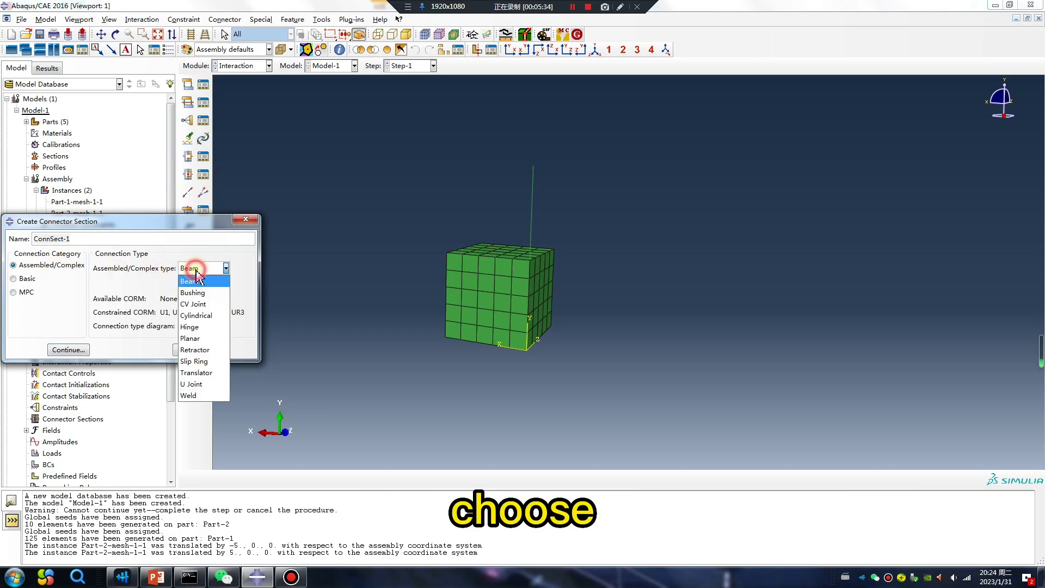
left_click(25, 279)
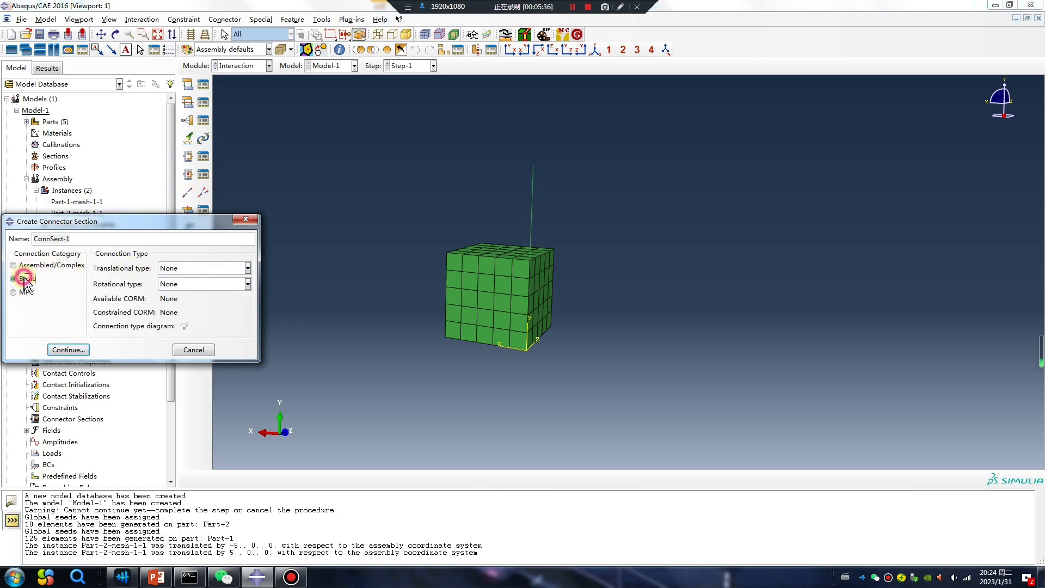
left_click(24, 278)
left_click(188, 268)
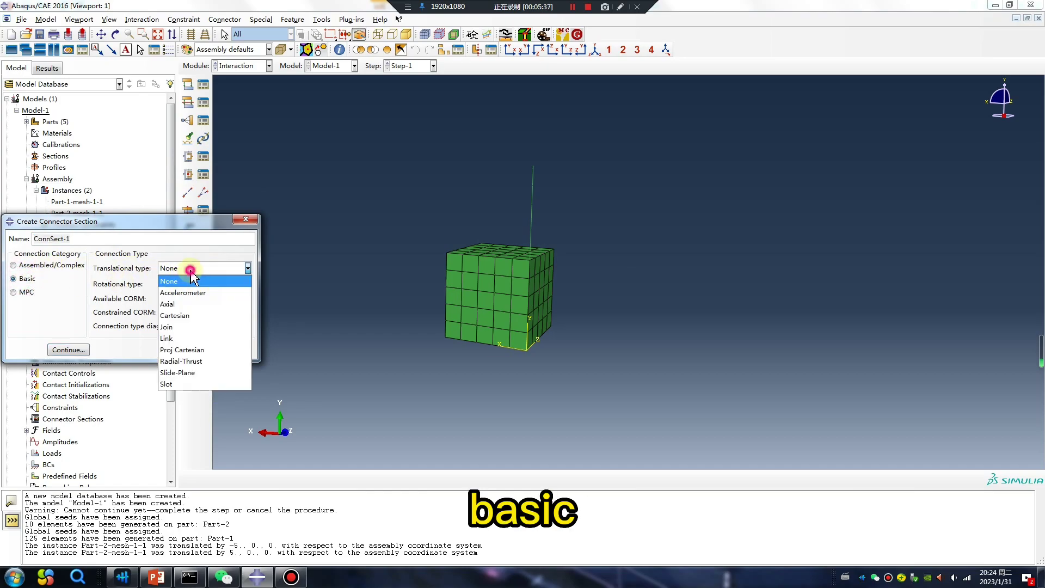
left_click(181, 305)
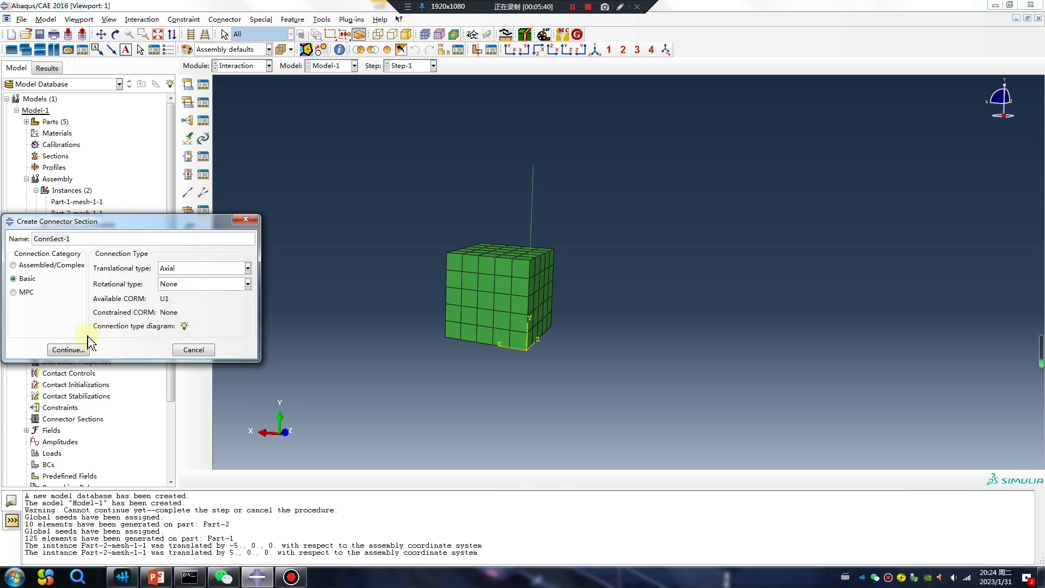
left_click(65, 350)
Add an Elasticity behavior to the axial connector section with a Nonlinear, uncoupled definition for force component F1
left_click(906, 207)
left_click(918, 224)
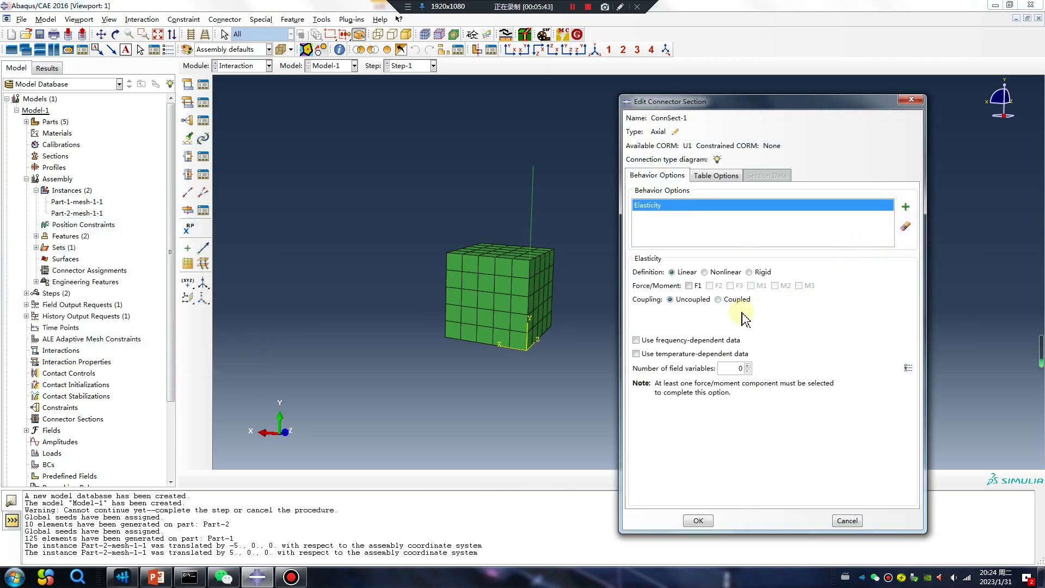
left_click(705, 272)
left_click(689, 286)
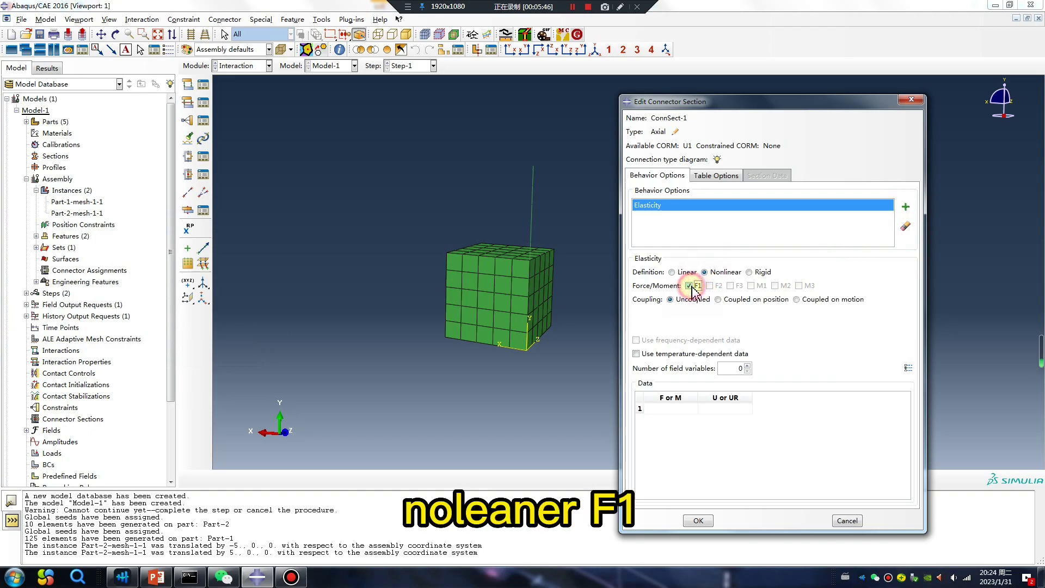
left_click(677, 408)
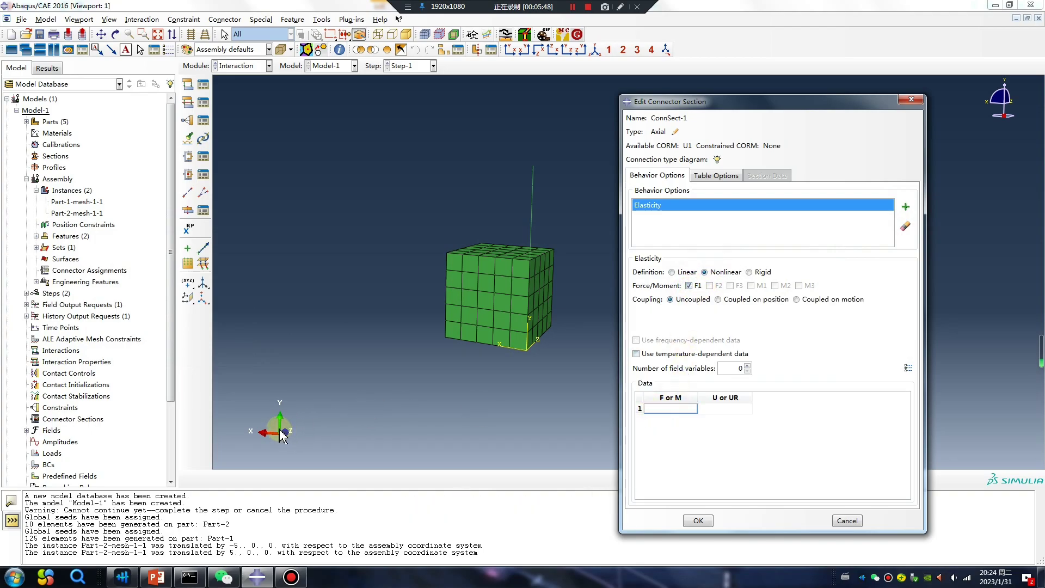
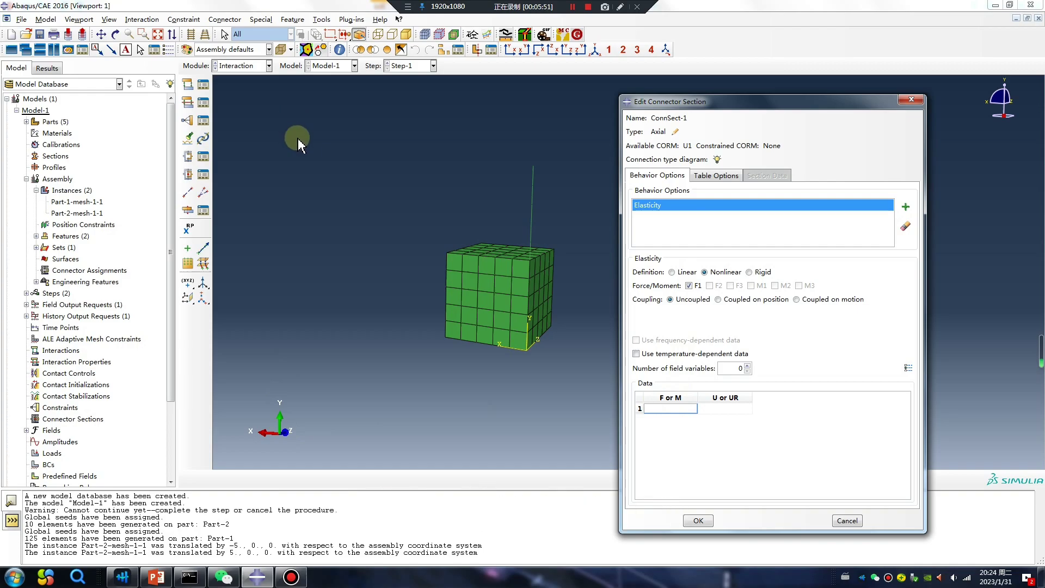
Fill the nonlinear elasticity table with force-displacement pairs 0 and 0, 100 and 0.2, and 200 and 0.3
left_click(681, 409)
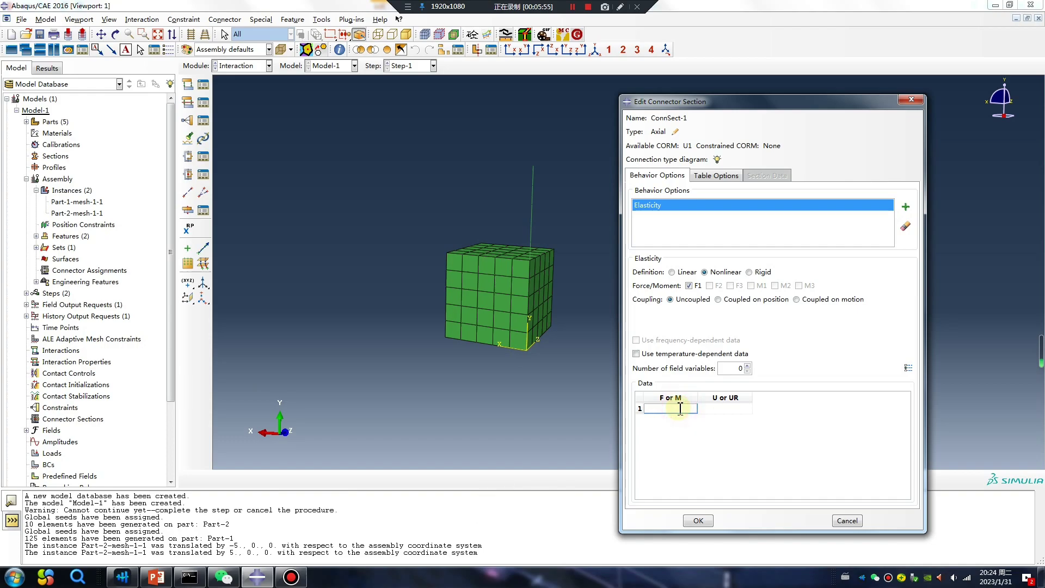
type("0")
key("Tab")
type("0")
key("Tab")
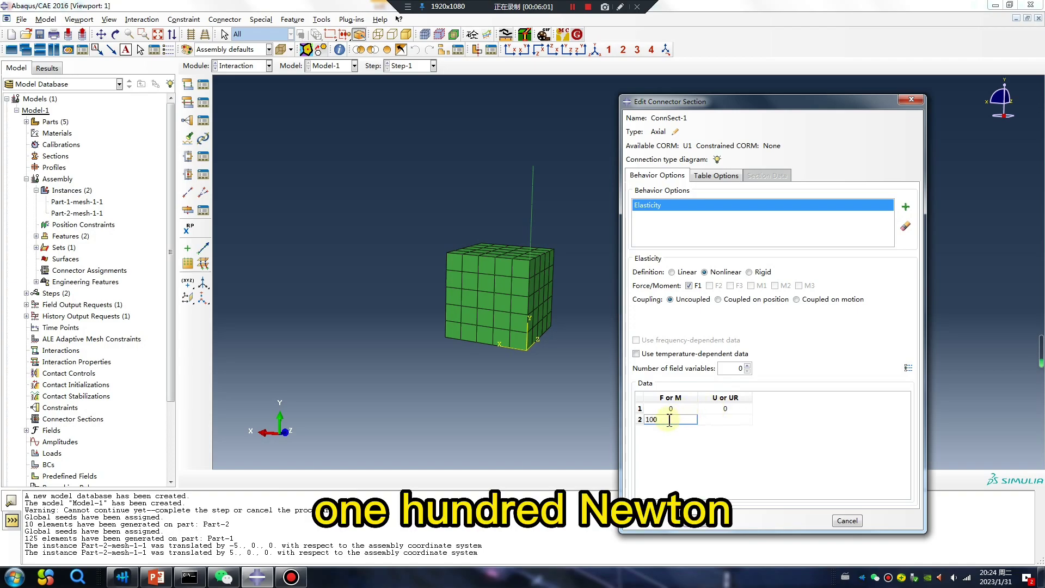
left_click(730, 419)
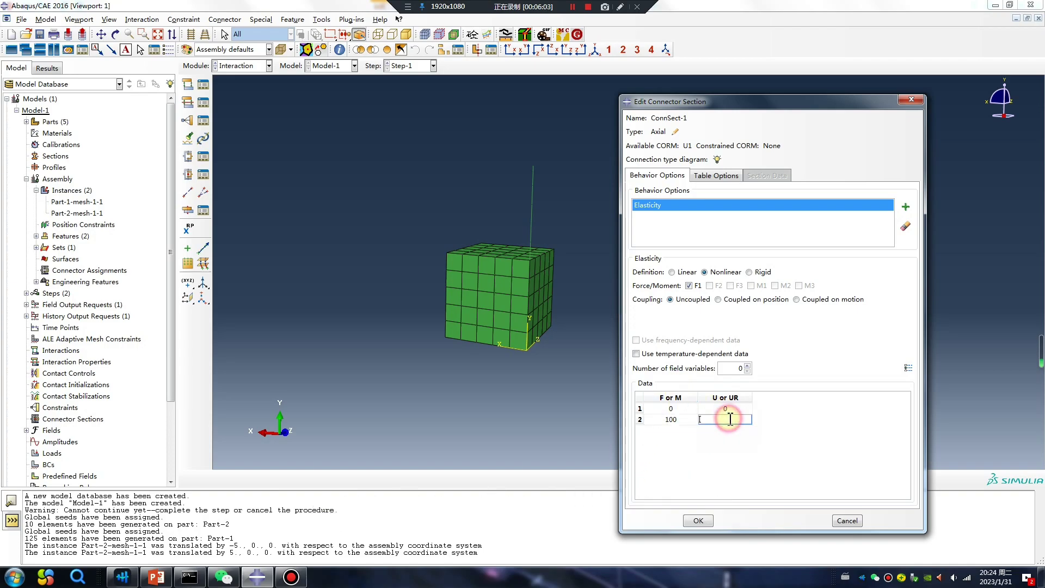
type("0.2")
key("Tab")
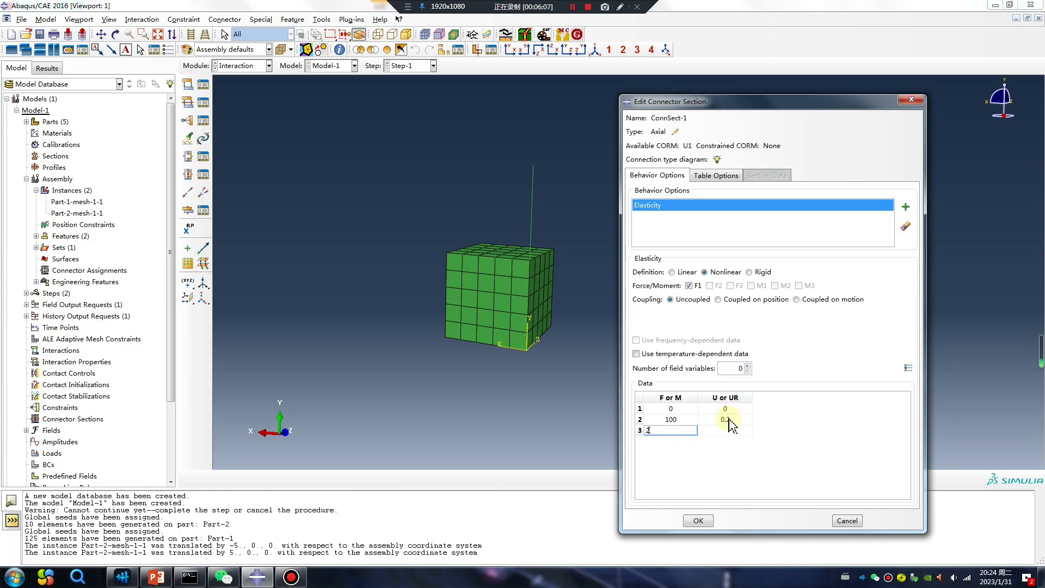
left_click(729, 430)
type("00")
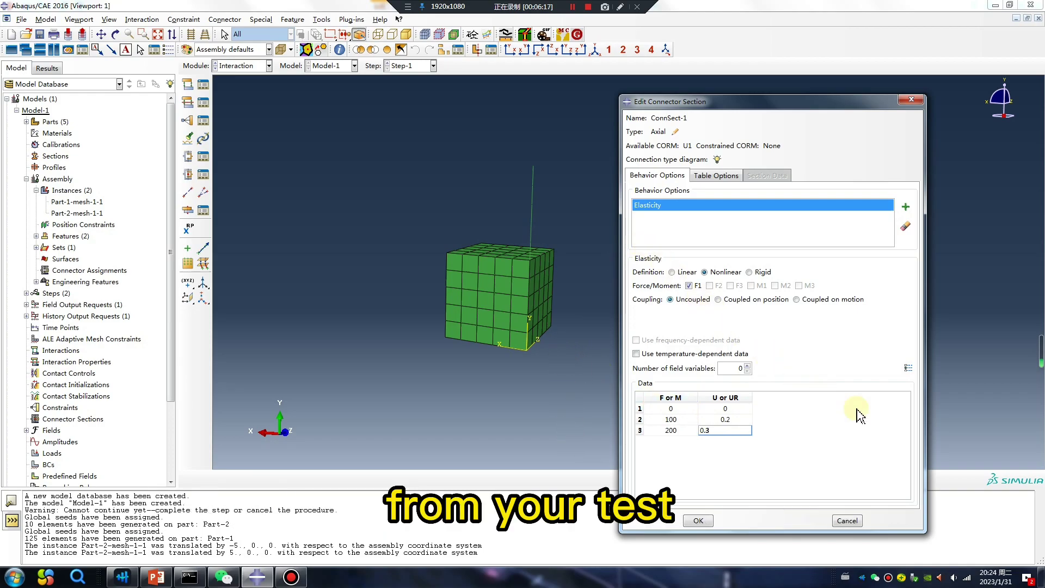
left_click(735, 410)
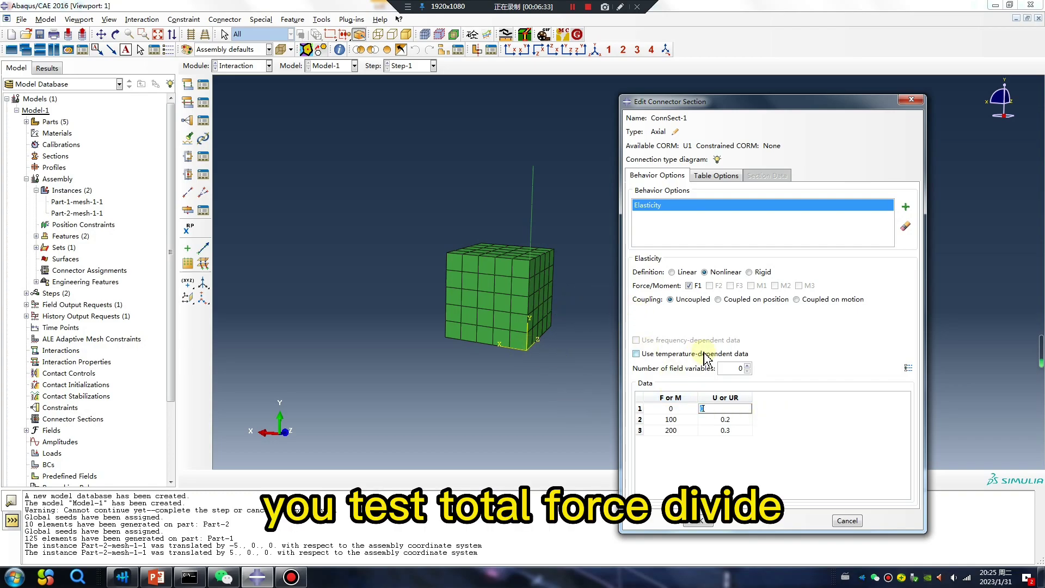
left_click(620, 6)
left_click_drag(503, 189, 453, 316)
left_click_drag(454, 269, 511, 268)
left_click_drag(298, 226, 238, 226)
mouse_move(264, 189)
left_mouse_down()
mouse_move(275, 254)
mouse_move(289, 248)
mouse_move(313, 261)
mouse_move(360, 245)
mouse_move(404, 267)
left_mouse_up()
left_click_drag(433, 172, 413, 275)
left_click_drag(626, 175, 349, 444)
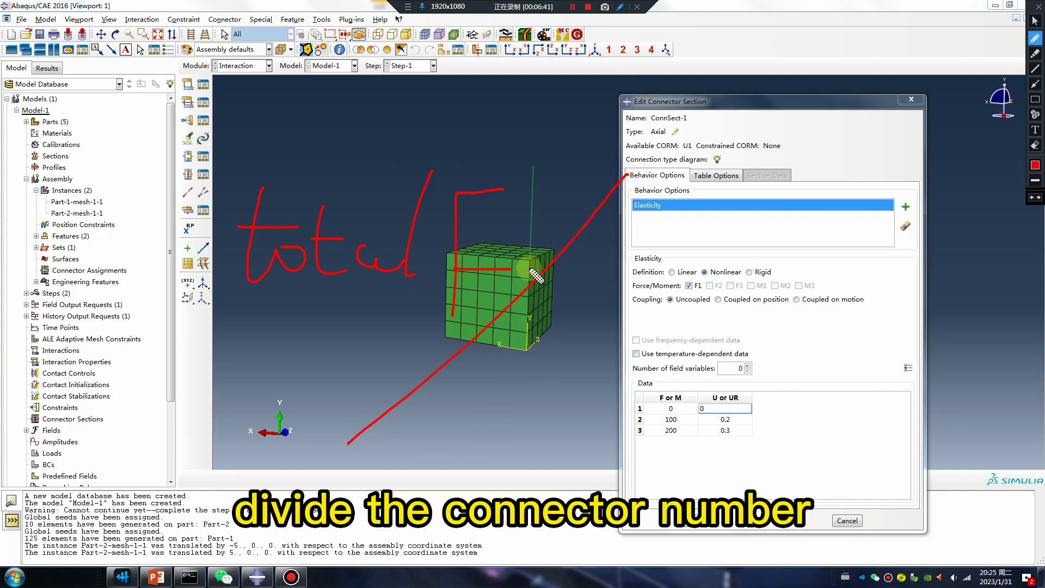
mouse_move(598, 298)
left_mouse_down()
mouse_move(527, 344)
mouse_move(519, 387)
mouse_move(548, 362)
mouse_move(503, 357)
left_mouse_up()
mouse_move(683, 397)
left_mouse_down()
mouse_move(670, 402)
mouse_move(684, 422)
mouse_move(673, 433)
mouse_move(690, 436)
mouse_move(671, 450)
mouse_move(657, 420)
left_mouse_up()
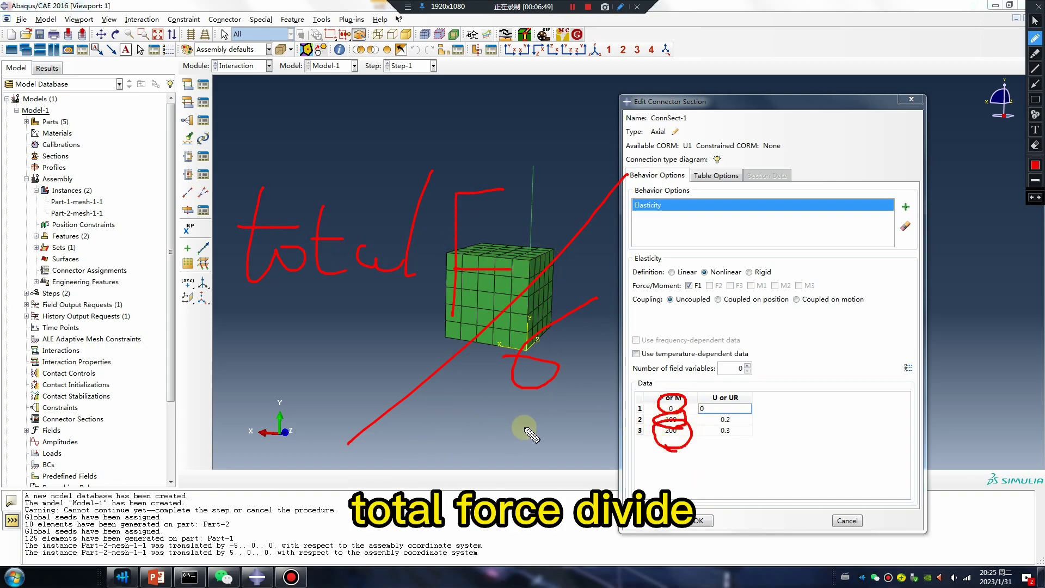
left_click_drag(532, 265, 530, 305)
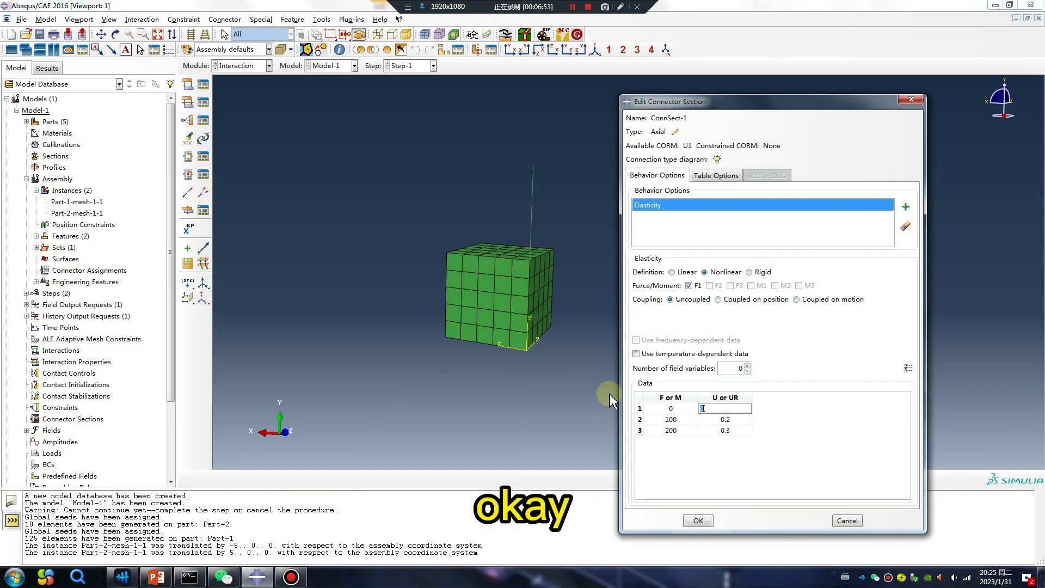
key("Escape")
Save the axial connector section with its nonlinear elasticity data
left_click(702, 520)
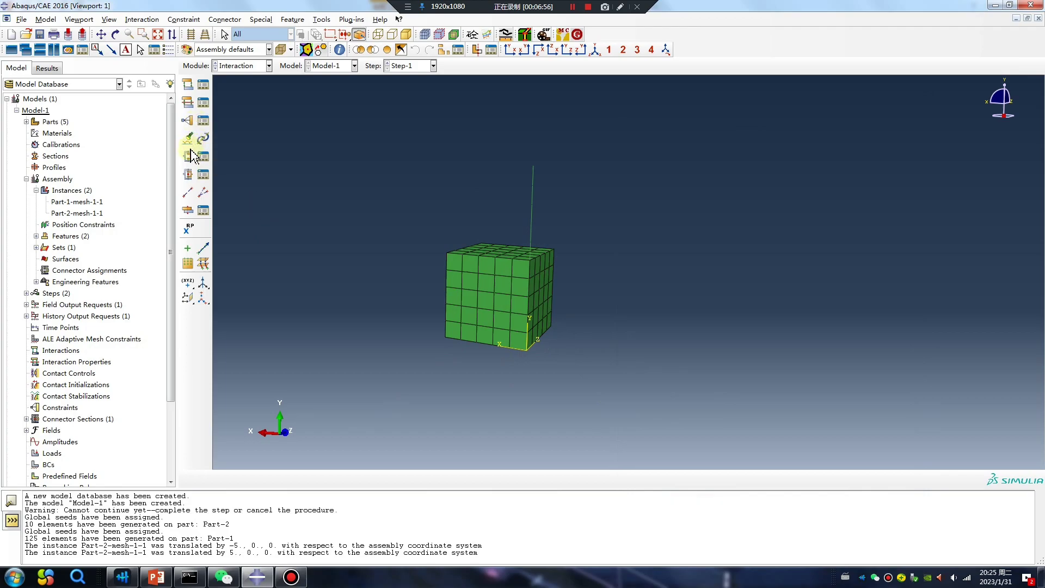
Create a rectangular datum coordinate system with its origin at the cube corner below the bar, X-axis up the bar, and X-Y plane through the adjacent bottom corner
left_click_drag(602, 275, 599, 261, "ctrl+alt")
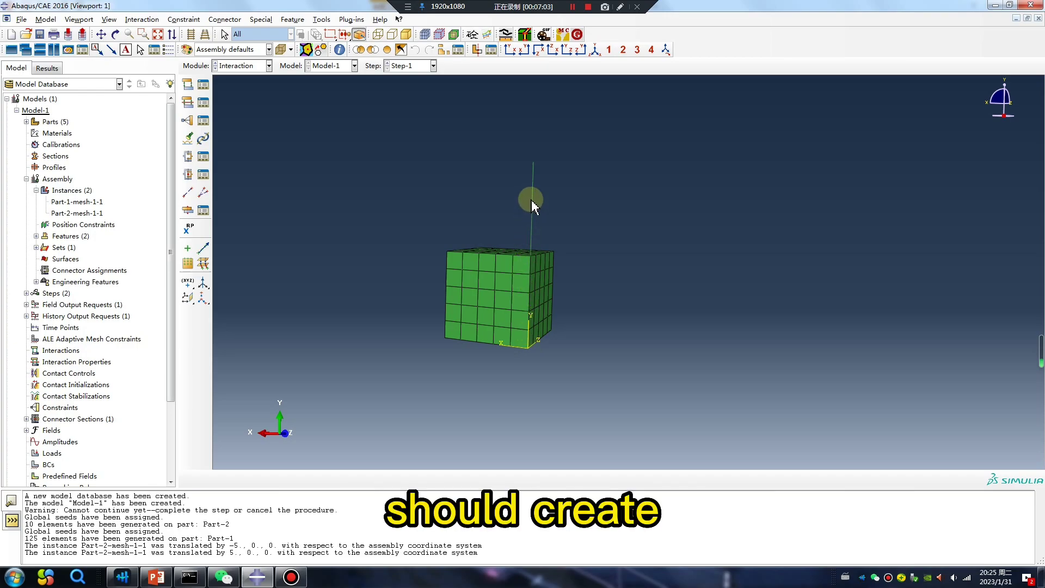
left_click(209, 300)
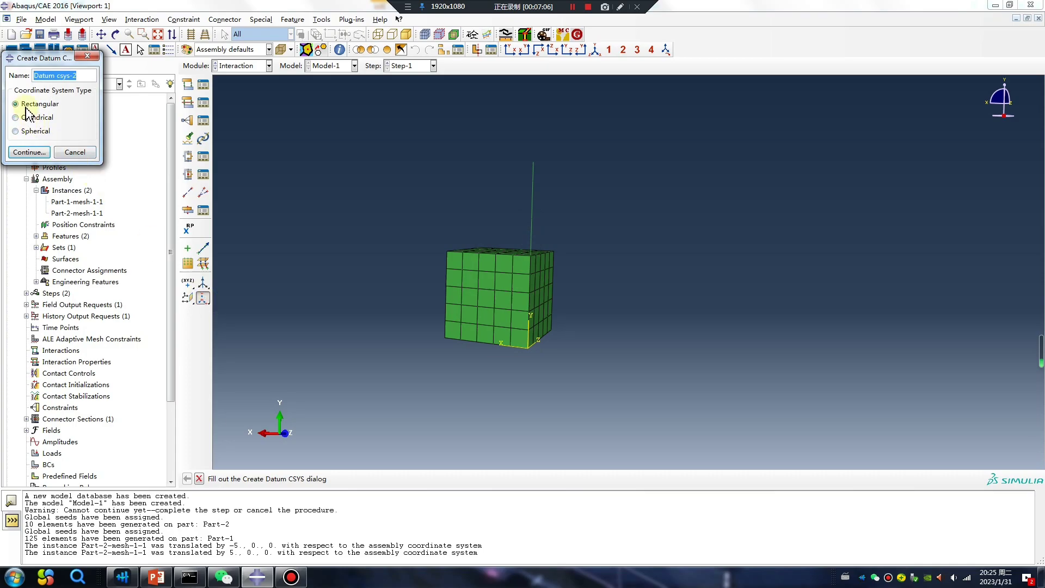
left_click(38, 150)
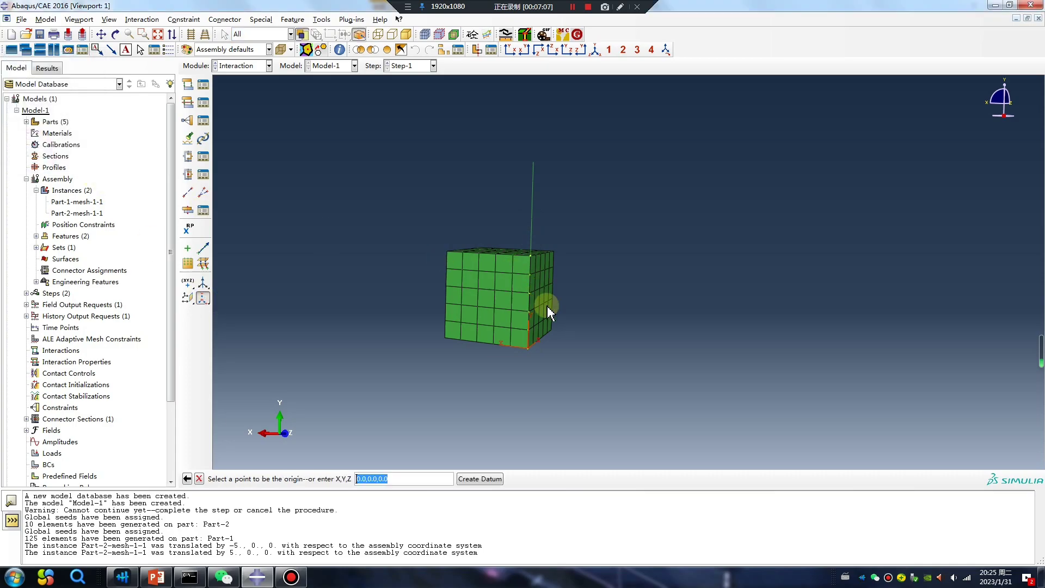
left_click(529, 349)
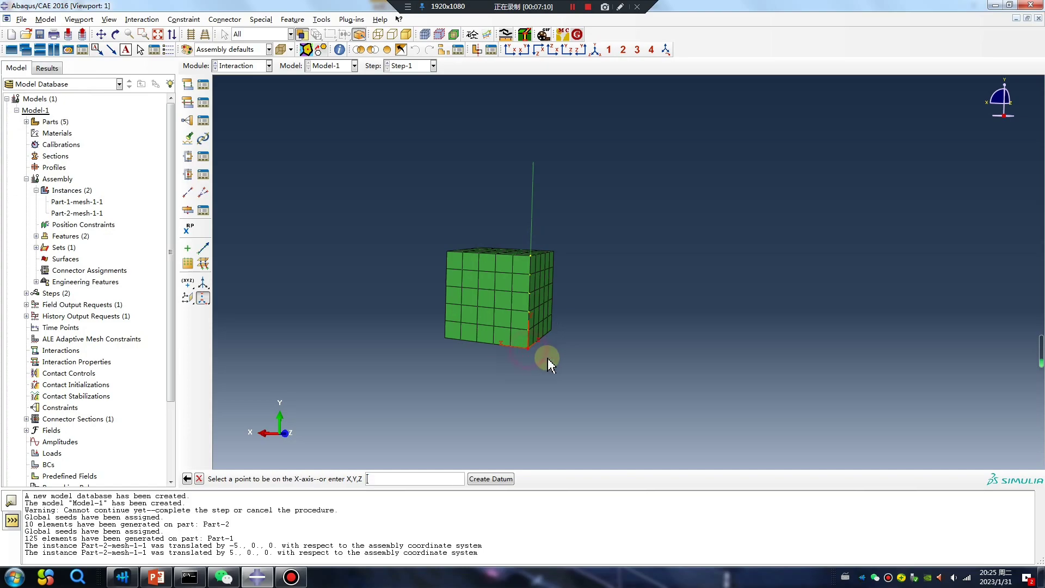
left_click(530, 256)
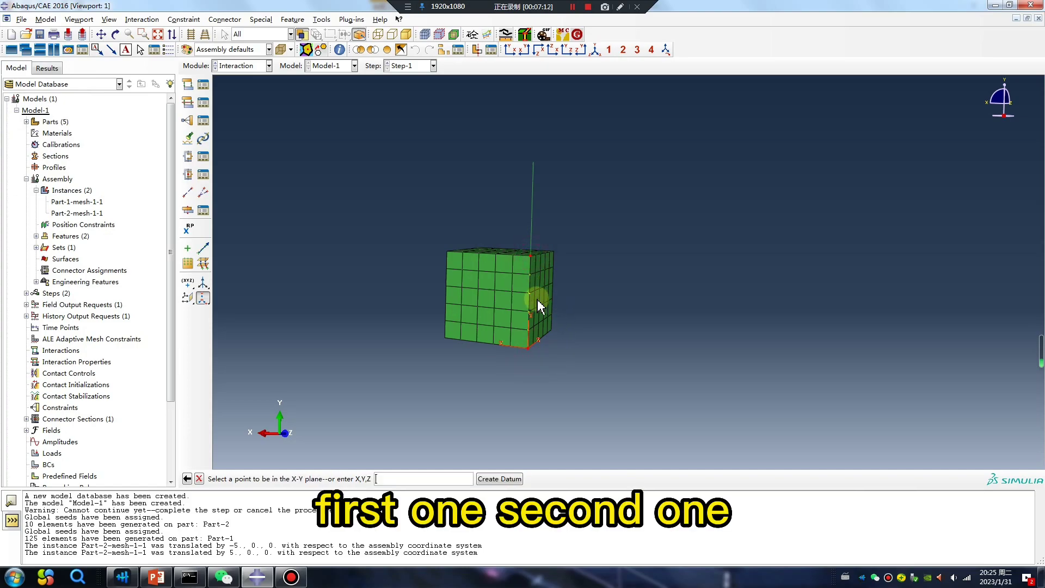
left_click(446, 338)
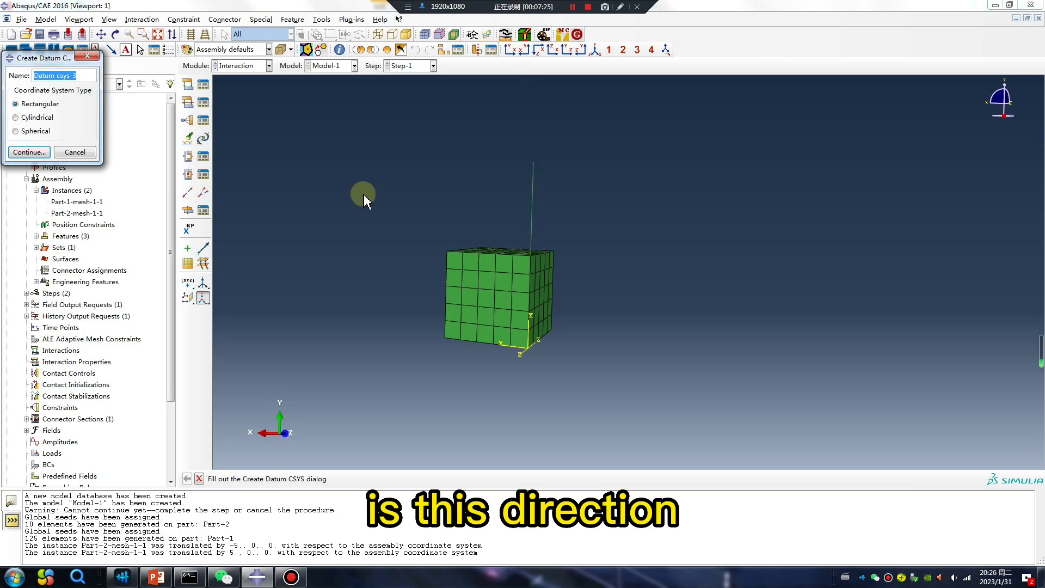
left_click(87, 56)
Start a connector section assignment for the wire set Wire-1-Set-1
left_click(188, 157)
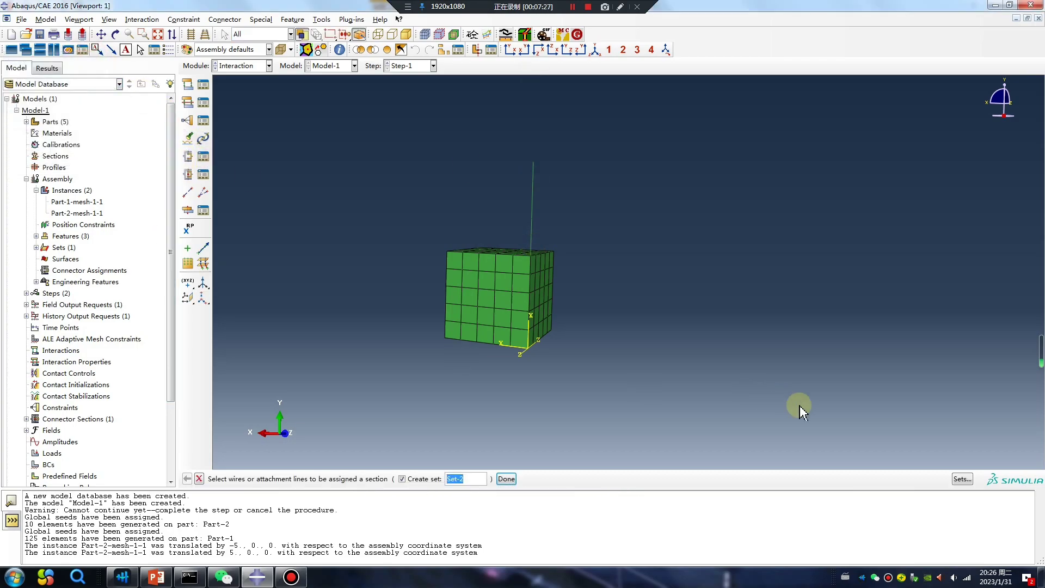
left_click(962, 479)
left_click(505, 218)
left_click(595, 458)
Set Orientation 1 of the connector assignment to Datum csys-2 without modifications and apply the assignment
left_click(222, 200)
left_click(261, 215)
left_click(926, 479)
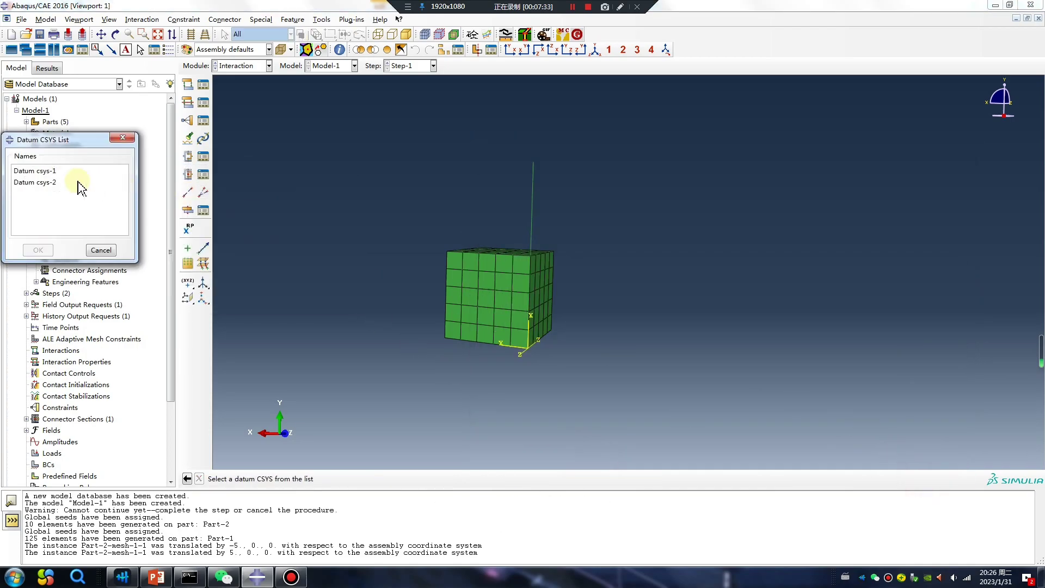
left_click(50, 183)
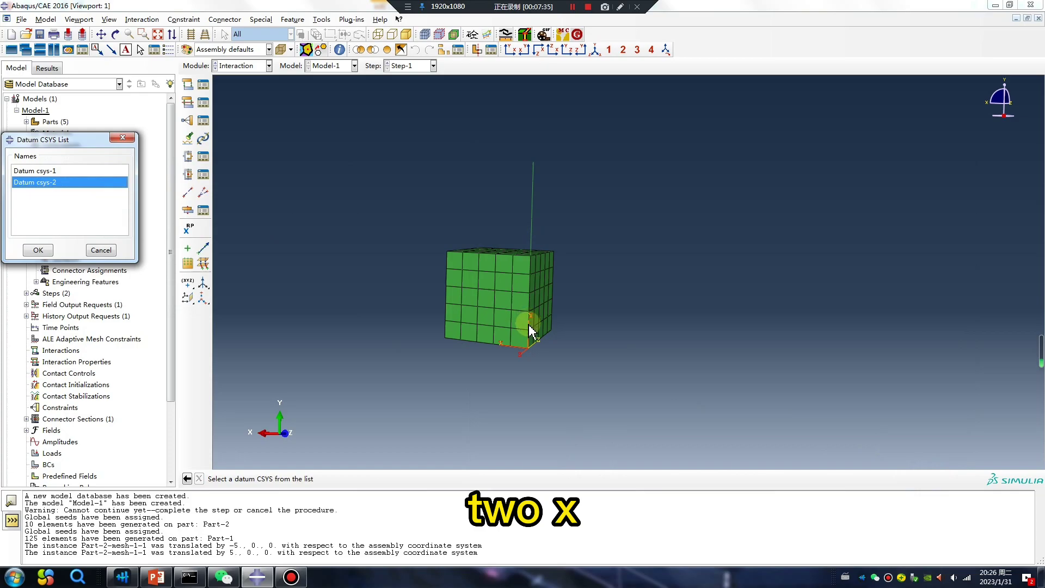
left_click(38, 250)
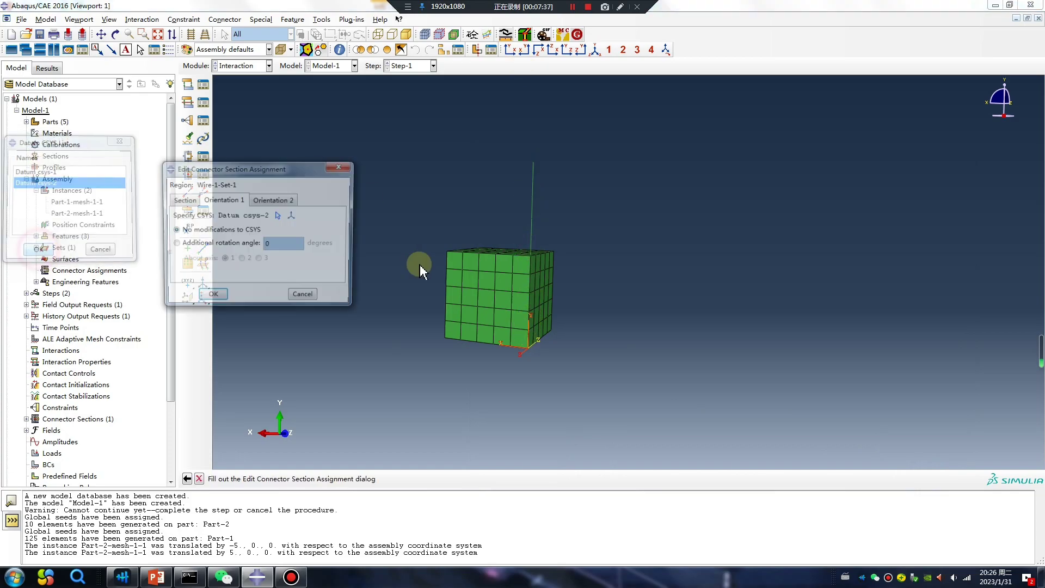
left_click(212, 294)
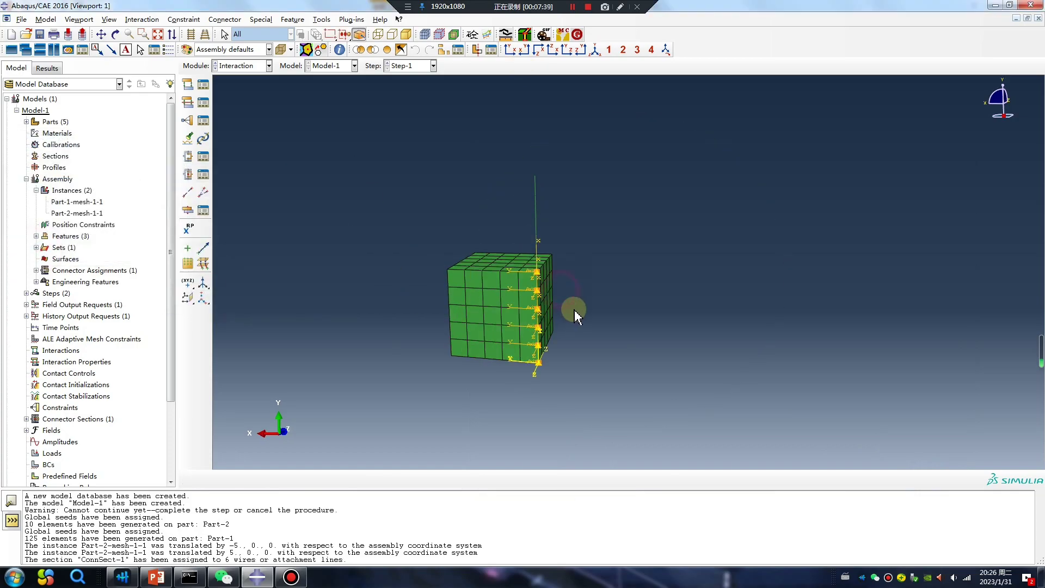
Inspect the assigned connectors and their local axes along the steel bar from several angles
scroll(574, 309, "up", 5)
left_click_drag(573, 309, 537, 385, "ctrl+alt")
scroll(561, 343, "down", 2)
left_click_drag(608, 239, 443, 331, "ctrl+alt")
scroll(443, 331, "down", 2)
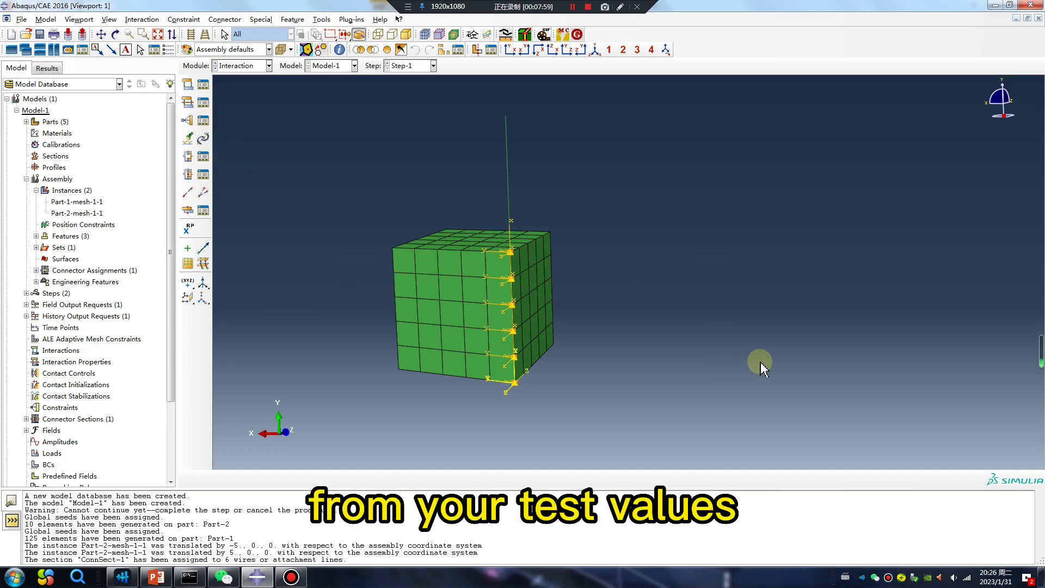
Open the axial connector section ConnSect-1 for editing and review its nonlinear force-displacement data
left_click(203, 175)
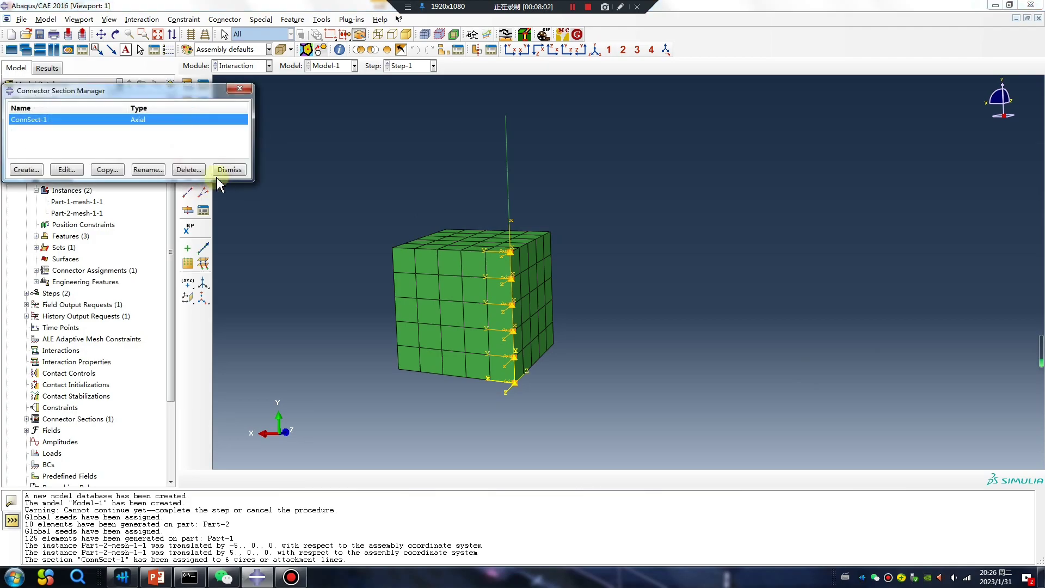
double_click(151, 118)
left_click_drag(670, 408, 732, 464)
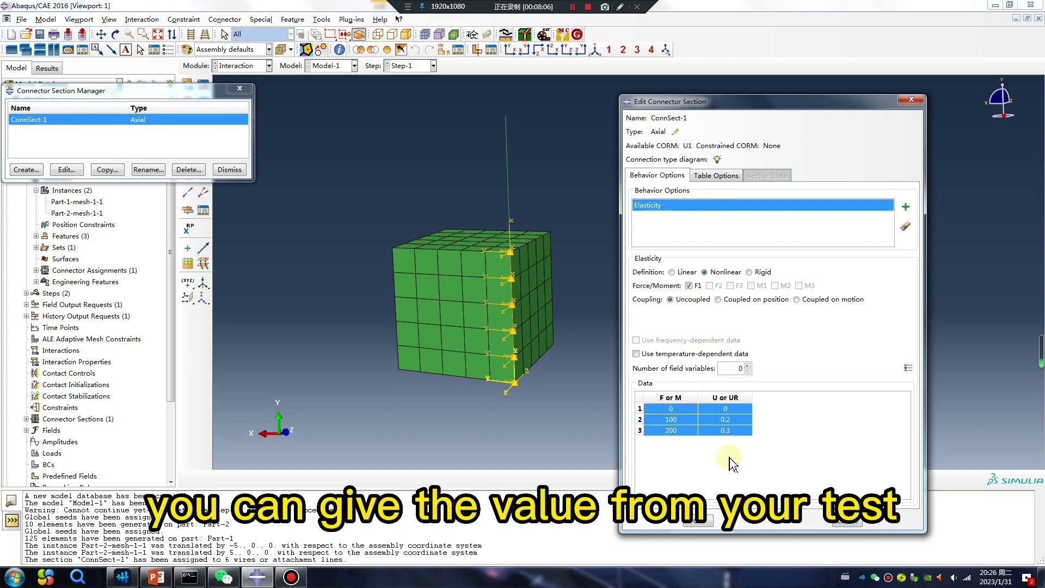
left_click(620, 7)
mouse_move(220, 400)
left_mouse_down()
mouse_move(302, 143)
mouse_move(411, 73)
mouse_move(584, 212)
mouse_move(893, 325)
left_mouse_up()
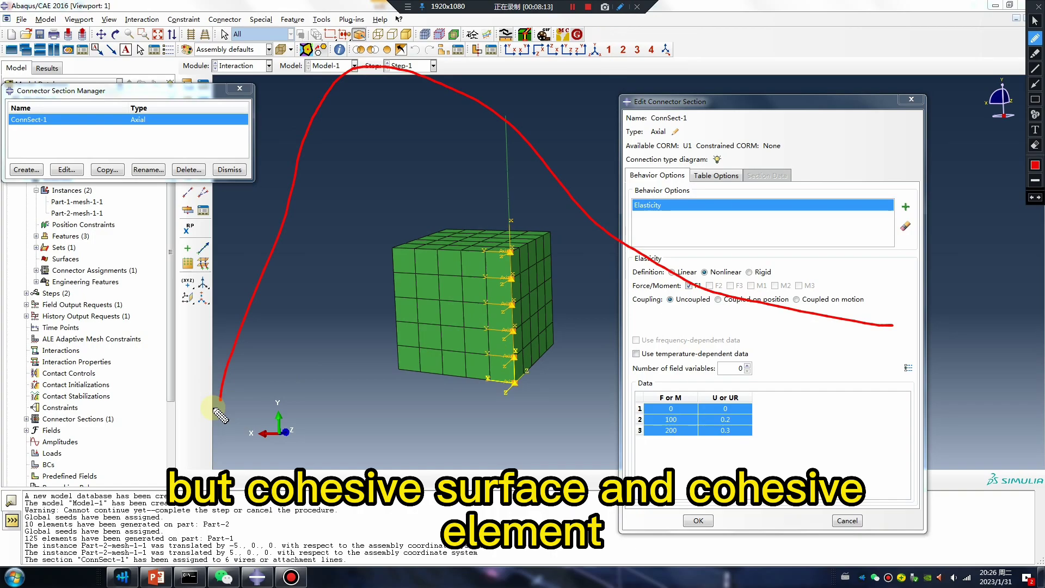
mouse_move(710, 441)
left_mouse_down()
mouse_move(674, 399)
mouse_move(752, 400)
mouse_move(749, 433)
mouse_move(678, 448)
mouse_move(644, 440)
mouse_move(660, 453)
mouse_move(689, 436)
mouse_move(648, 446)
mouse_move(748, 436)
mouse_move(654, 467)
mouse_move(750, 463)
mouse_move(680, 475)
mouse_move(739, 482)
mouse_move(651, 487)
mouse_move(705, 493)
left_mouse_up()
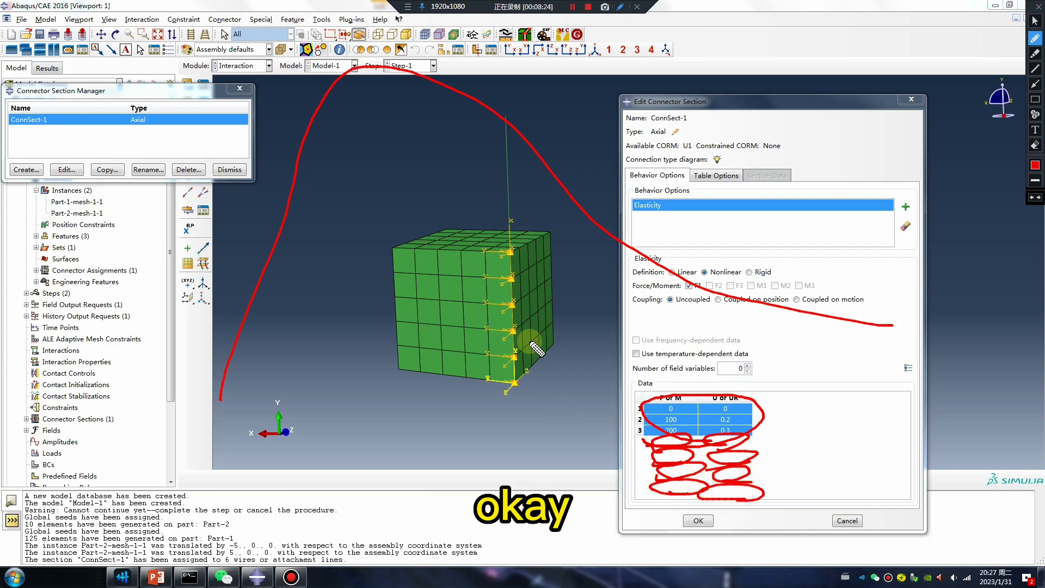
key("Escape")
Switch to the PowerPoint presentation and view the WeChat contact slide and the Advertising Time slide
left_click(156, 577)
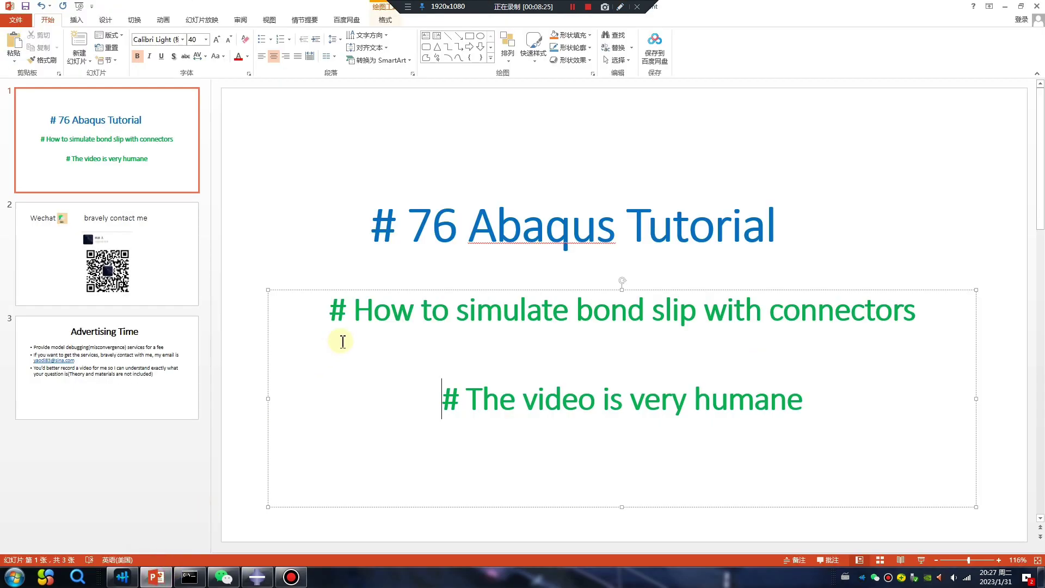
left_click(194, 303)
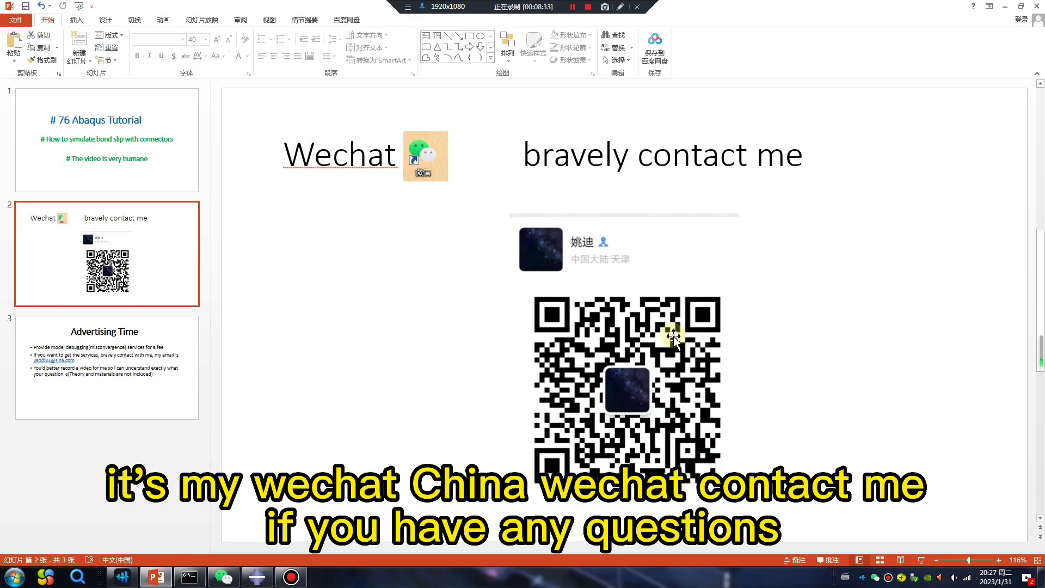
left_click(128, 354)
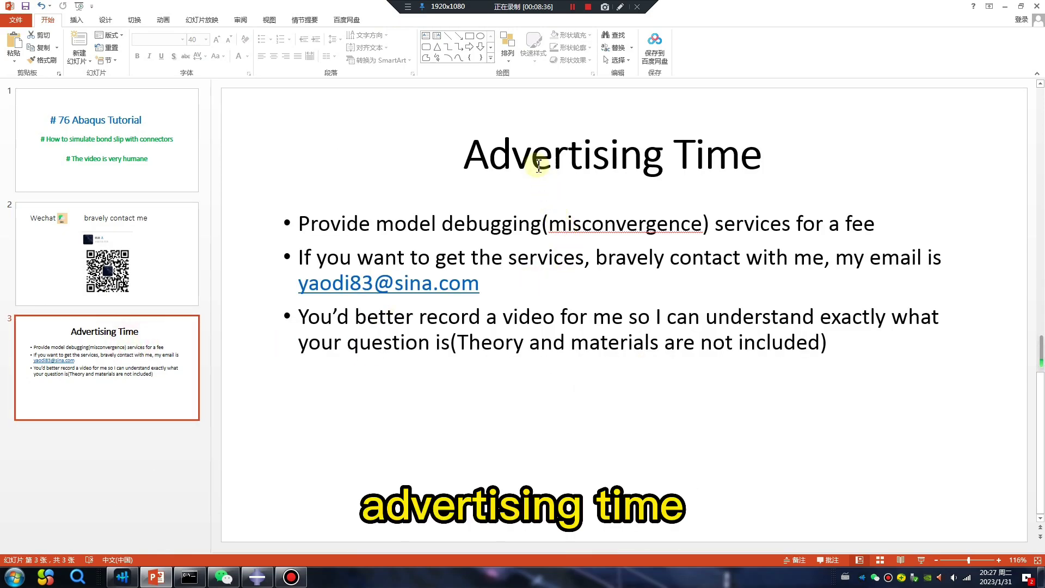